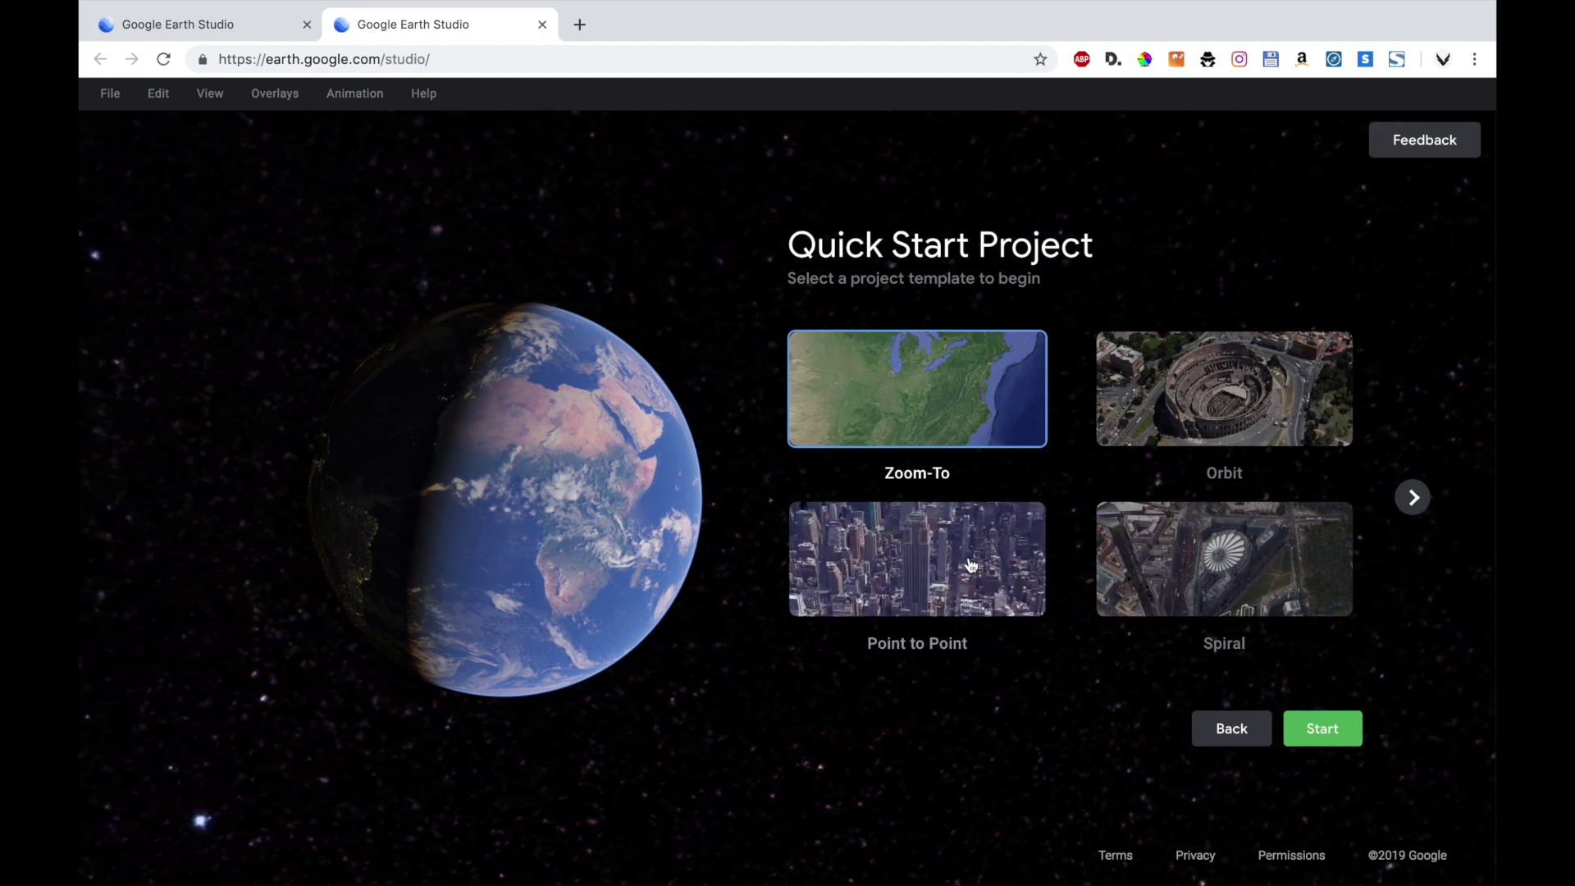
Step: Start a quick start project from the Fly To & Orbit template
left_click(1401, 501)
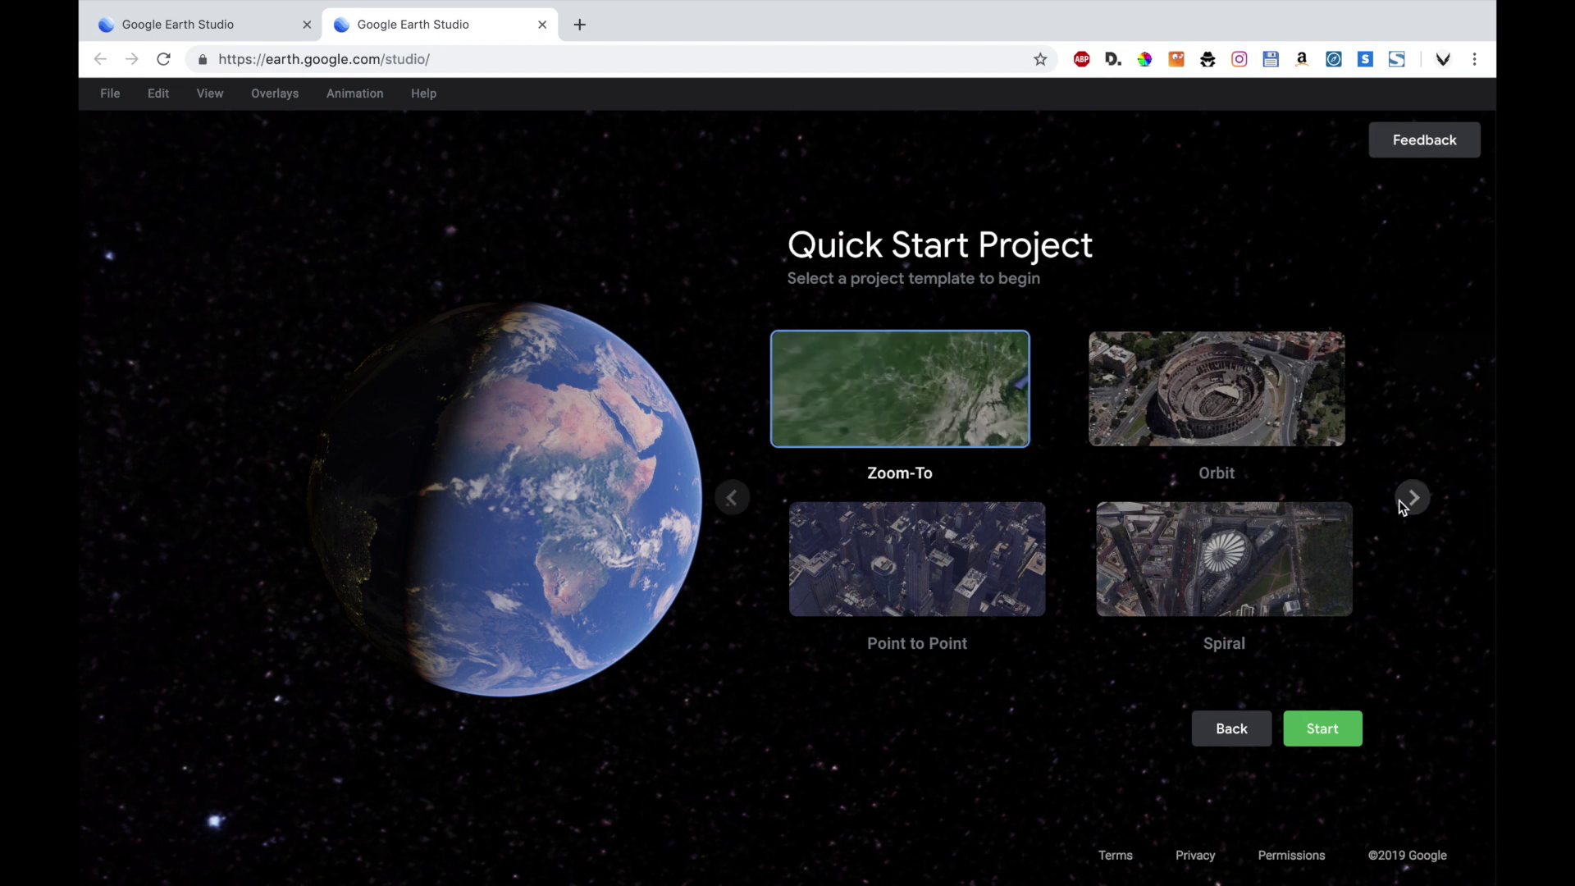
left_click(1223, 423)
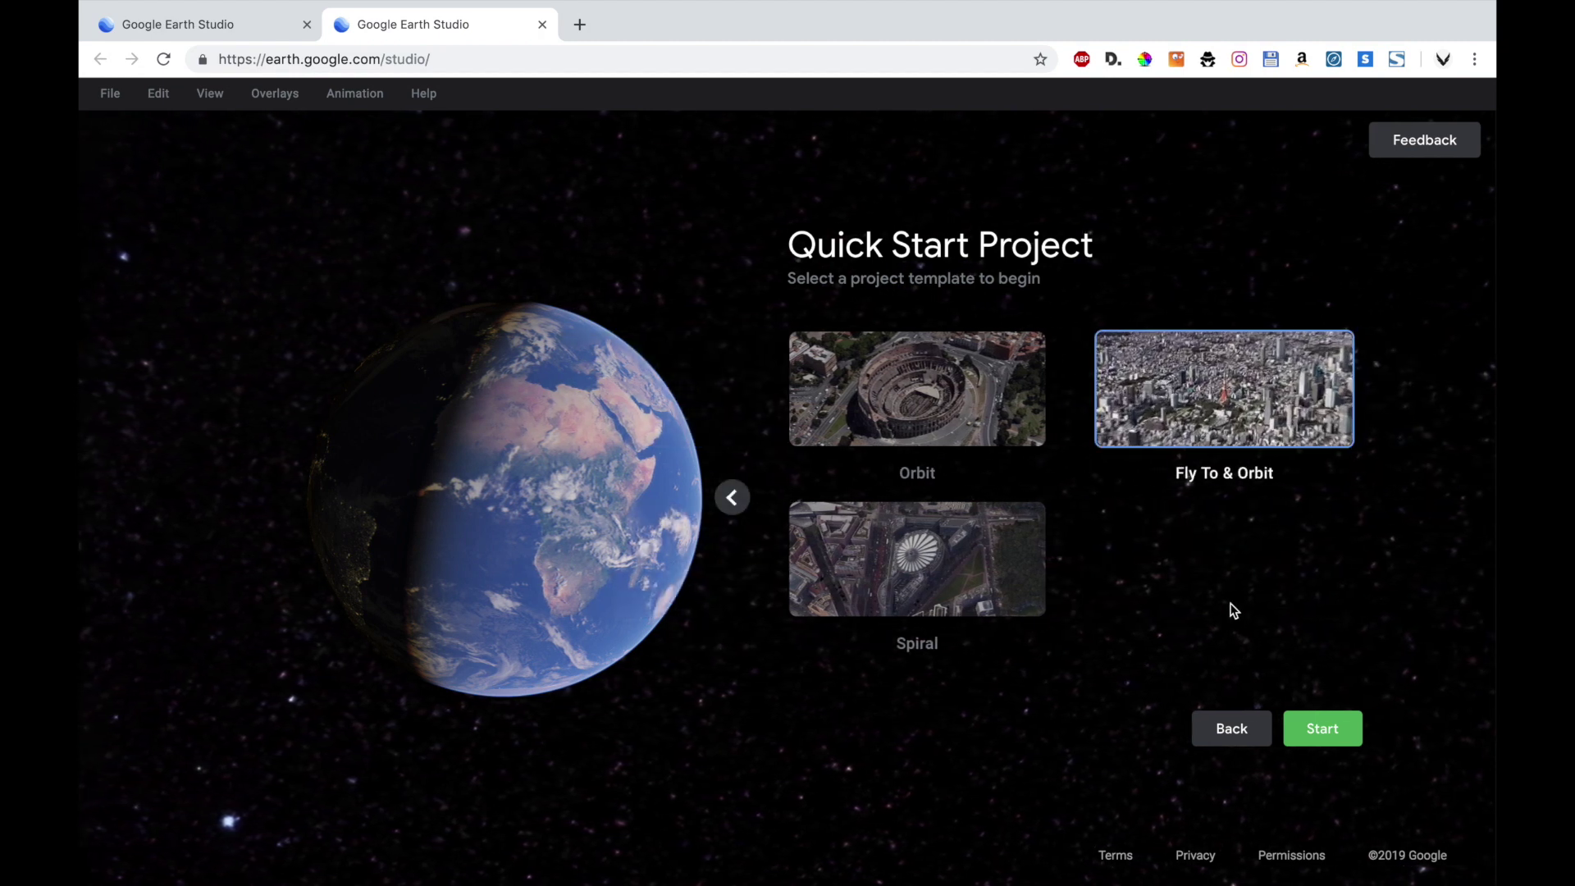
left_click(1308, 732)
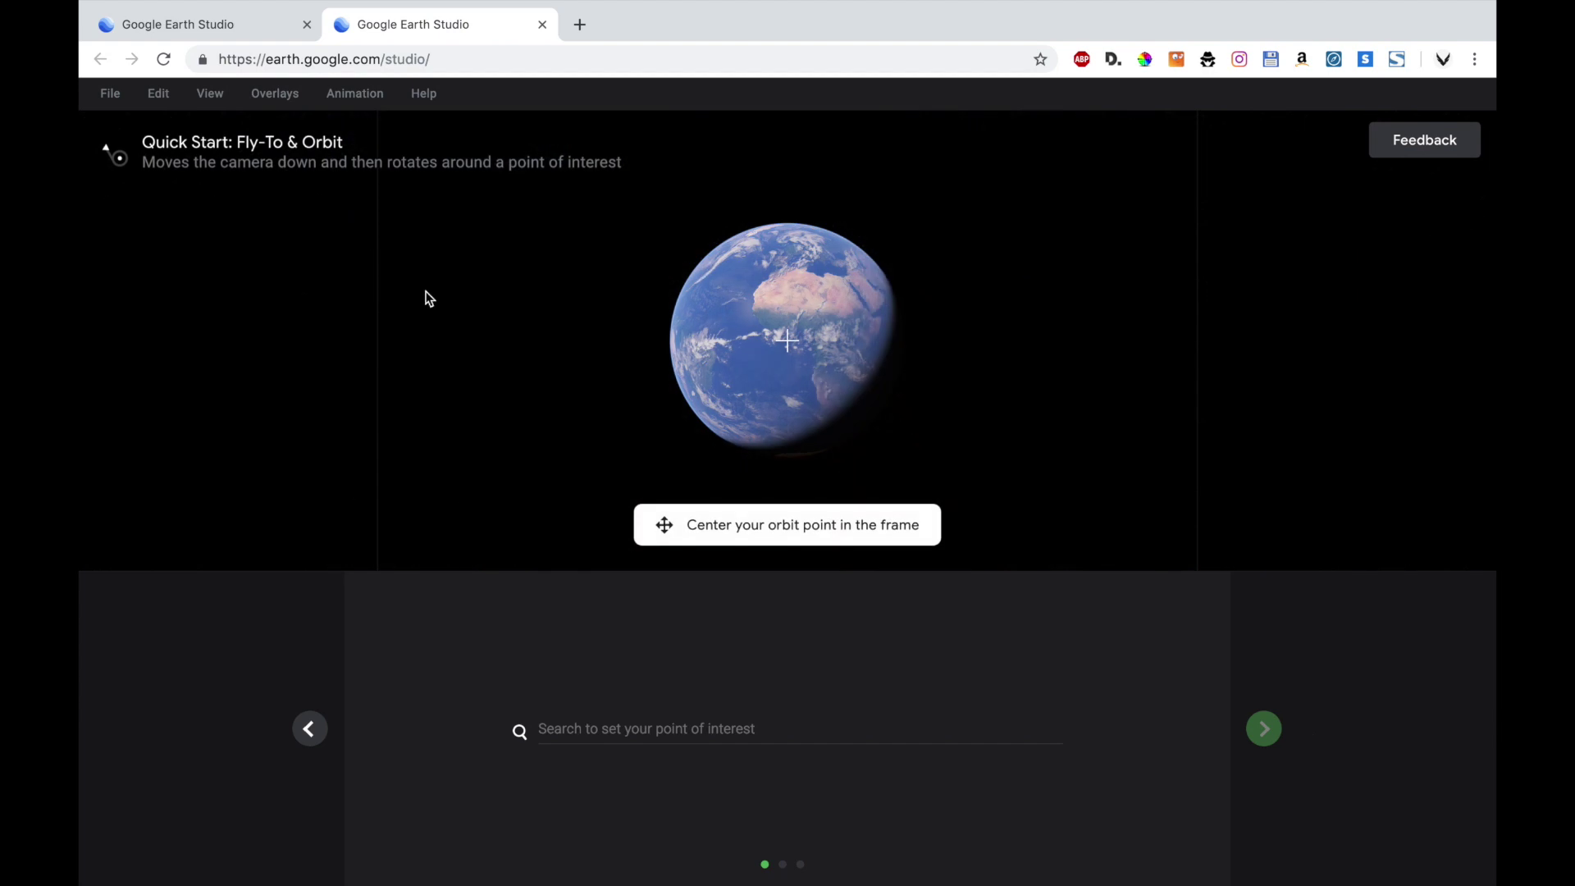
Step: Show the markers of available 3D cities on the globe and look over those in southern Europe
scroll(773, 302, "up", 5)
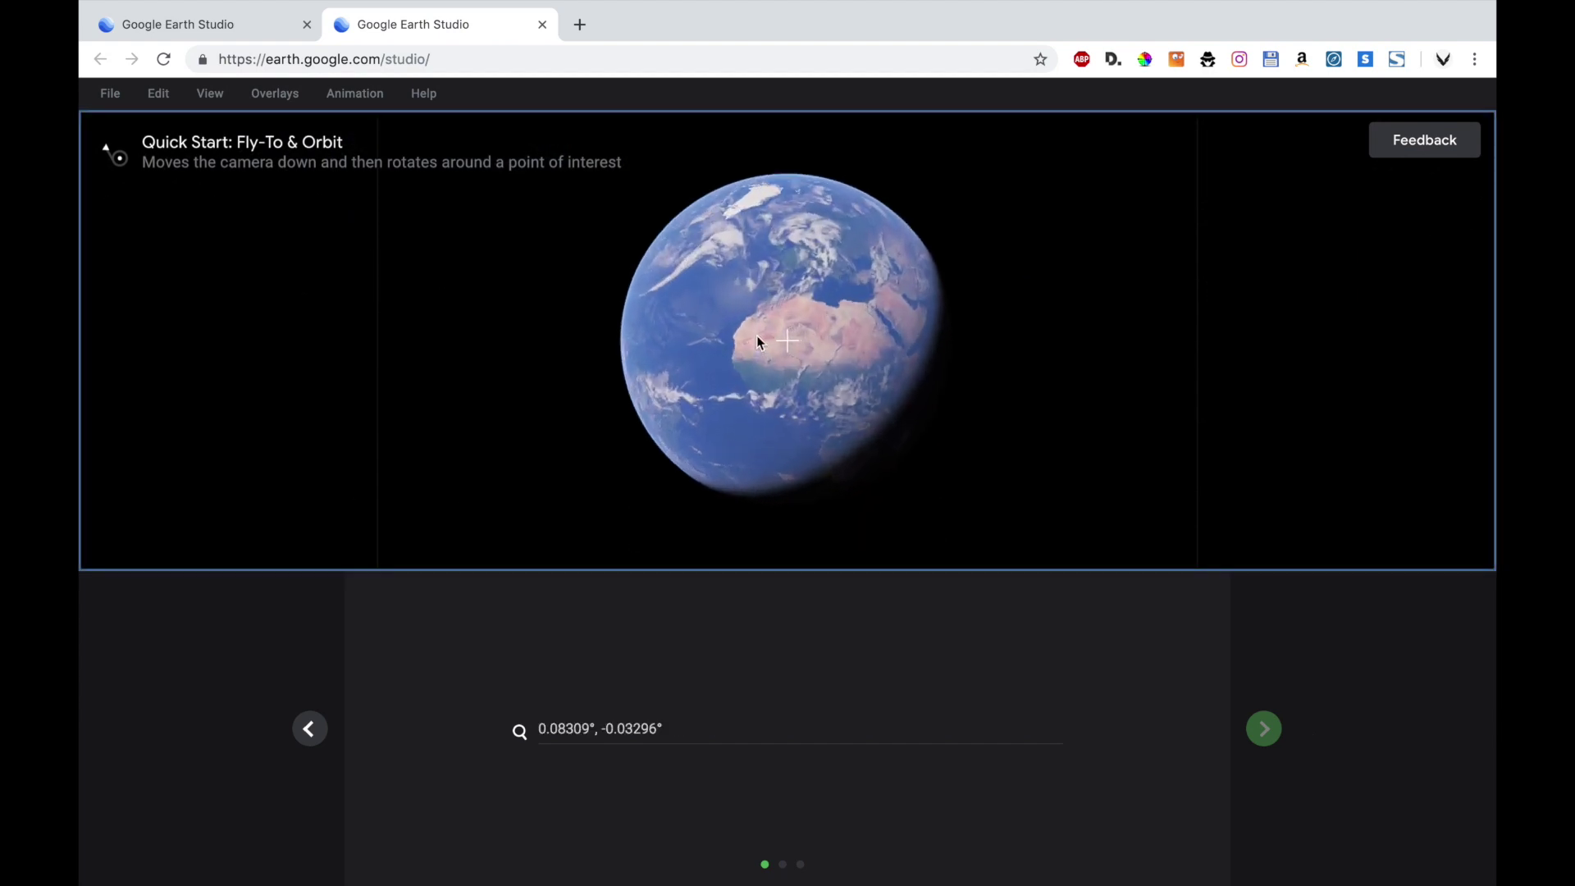
left_click_drag(777, 289, 722, 402)
scroll(725, 330, "up", 5)
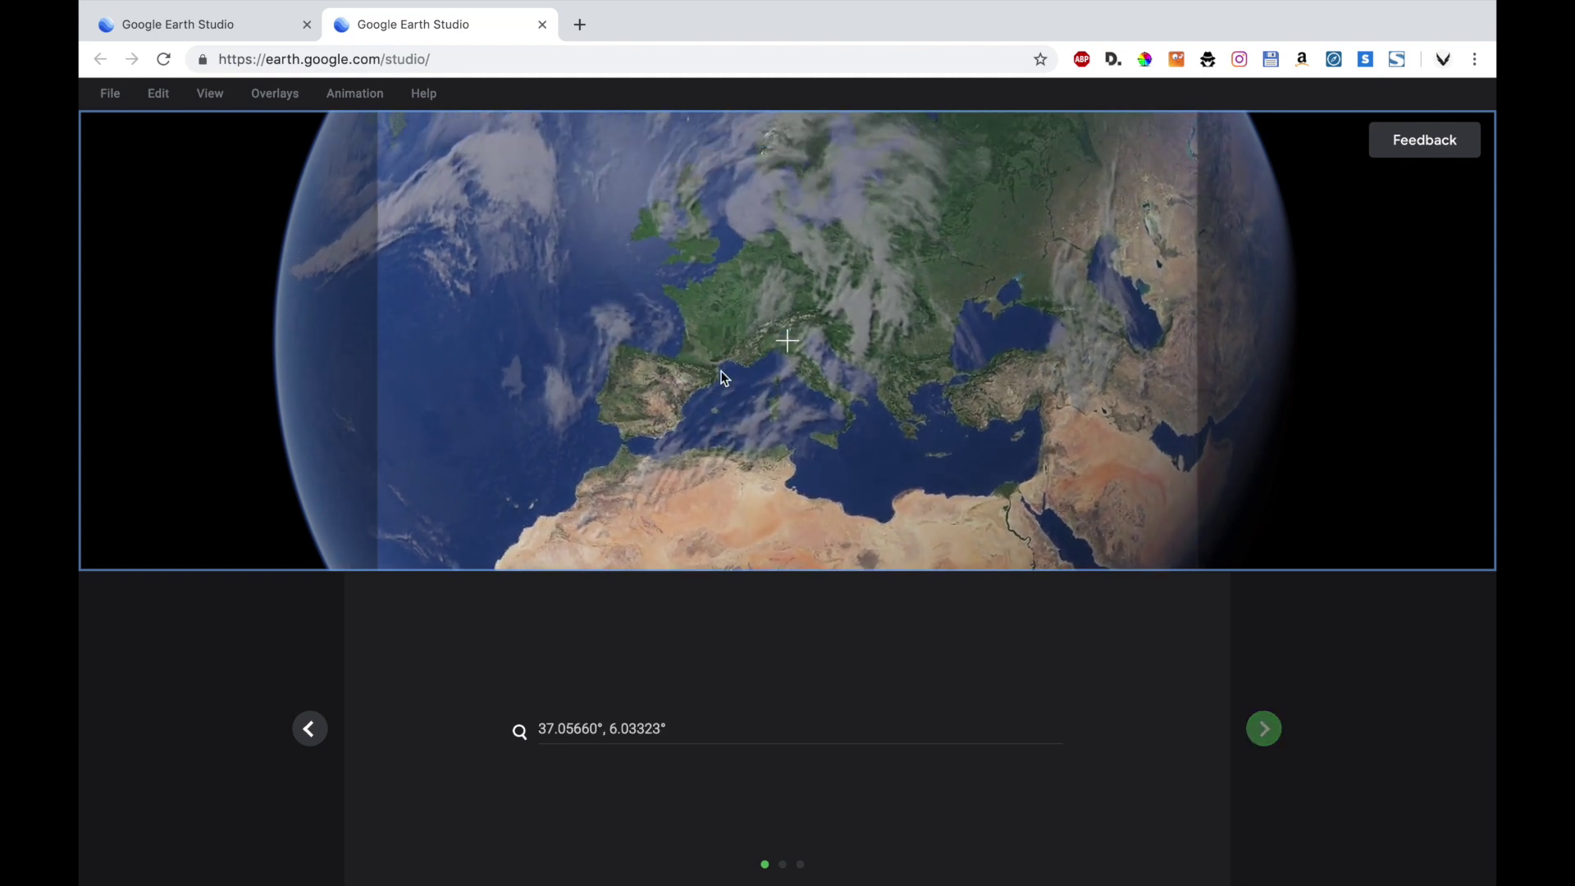
left_click(220, 96)
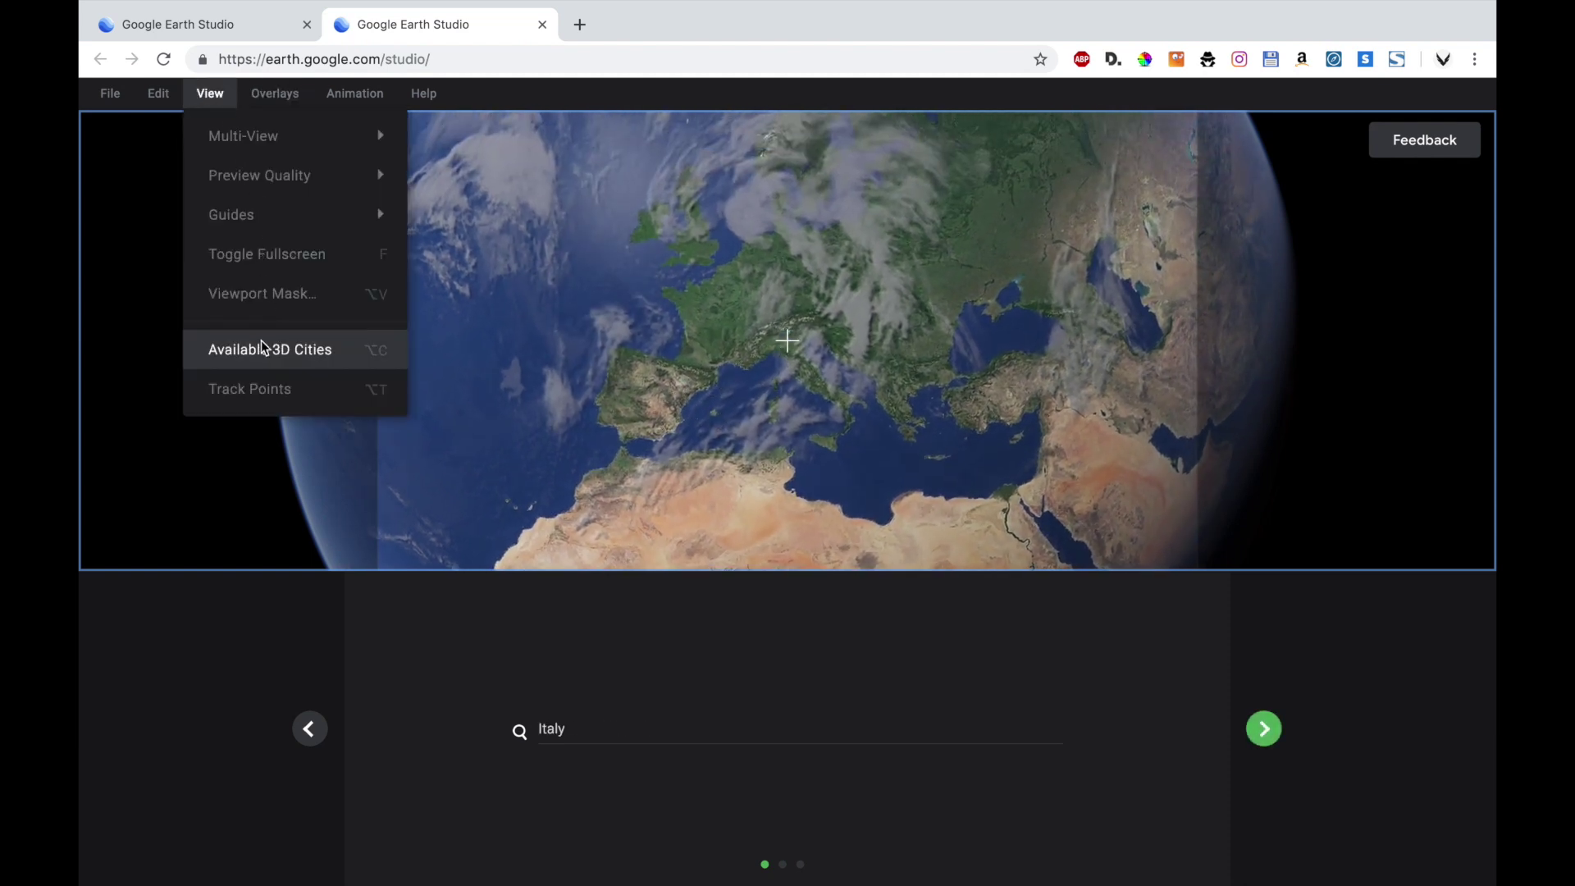
left_click(282, 348)
scroll(720, 330, "down", 10)
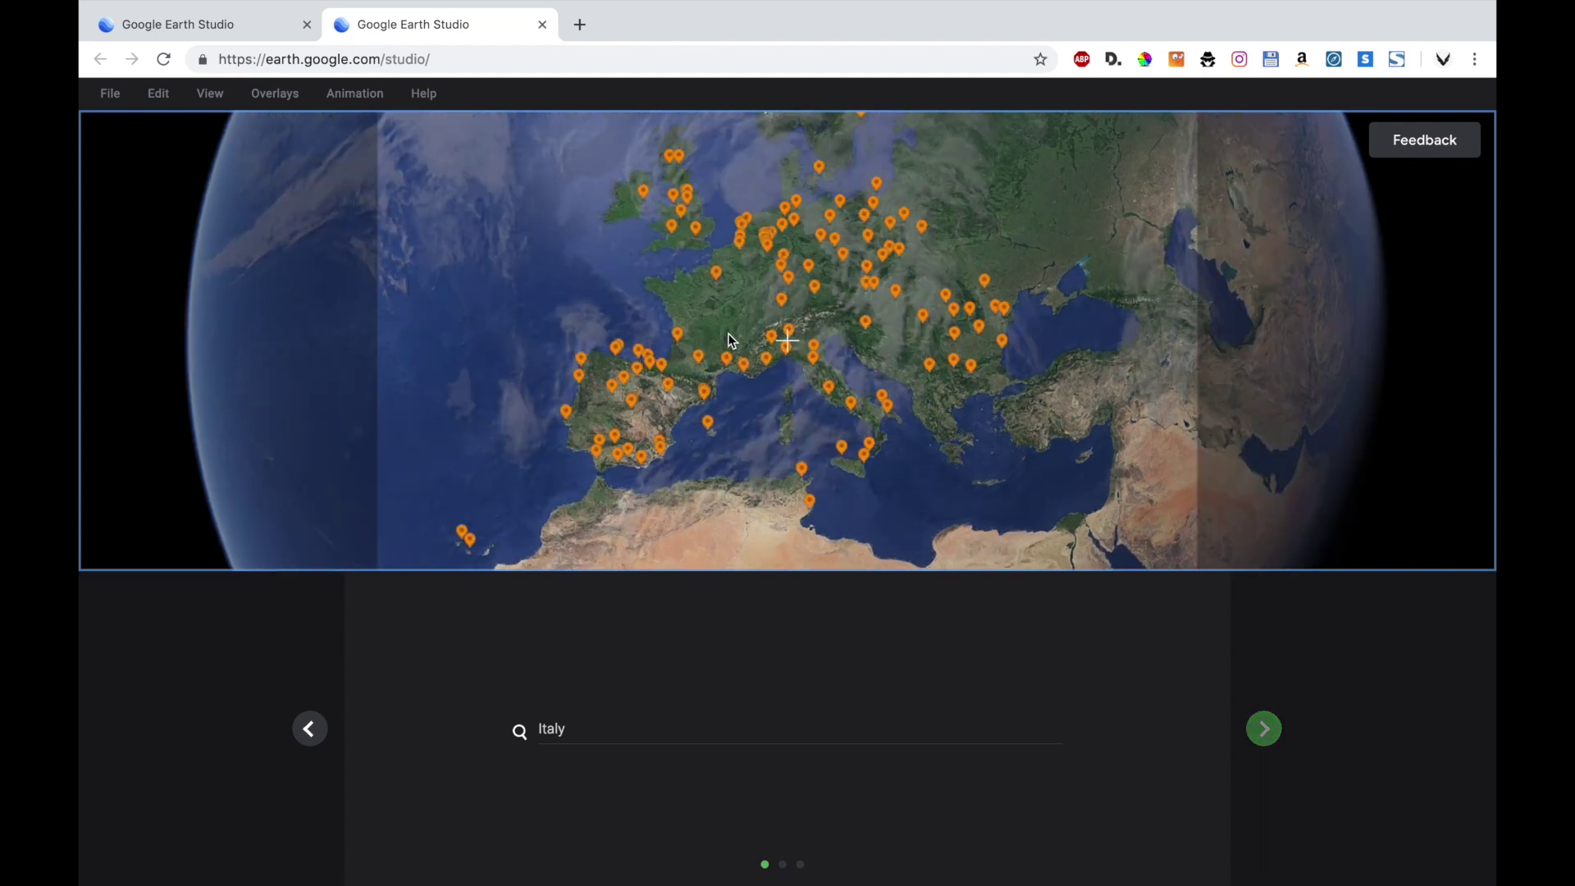
left_click_drag(728, 238, 635, 243)
left_click_drag(597, 472, 587, 349)
scroll(654, 433, "down", 5)
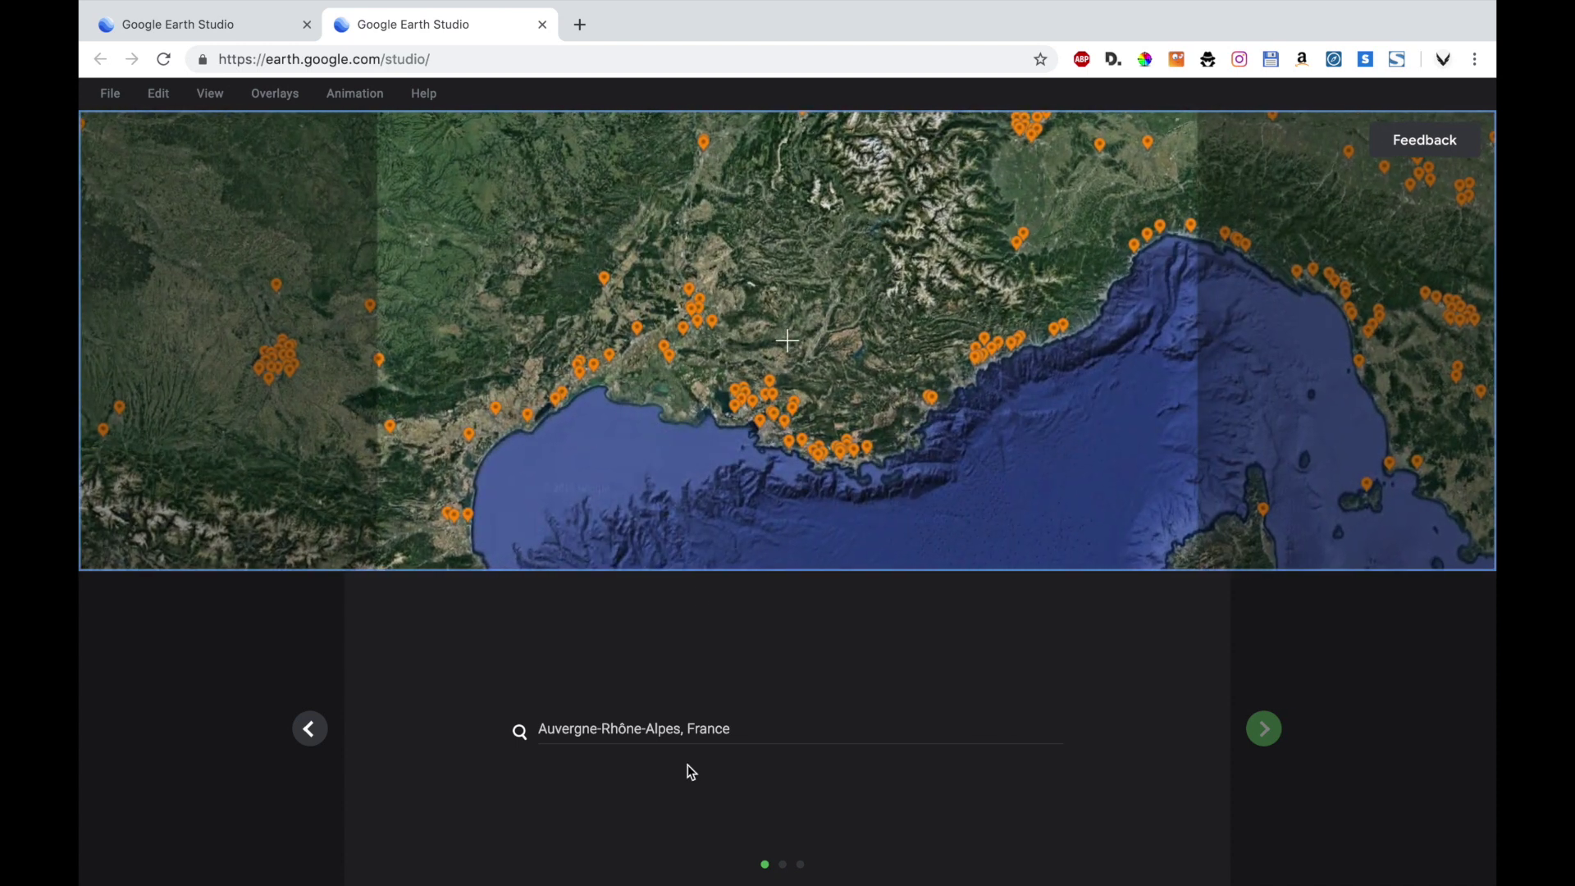
Step: Set the orbit's point of interest to Notre Dame De La Garde, Montée de la Bonne Mère, Marseille, and continue to the camera settings
left_click(733, 731)
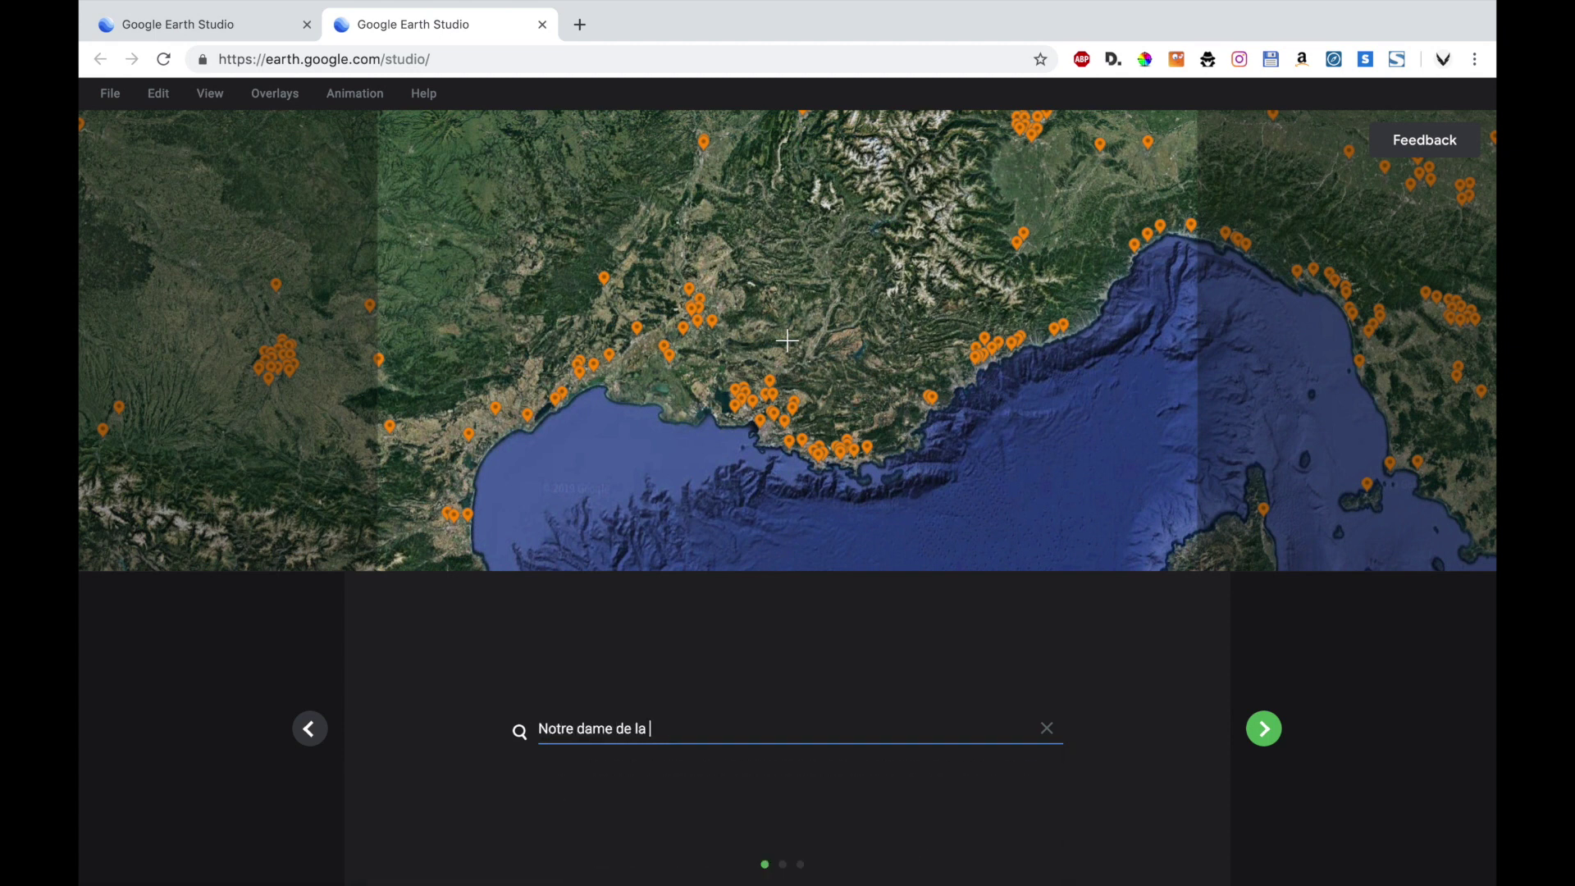
left_click(760, 765)
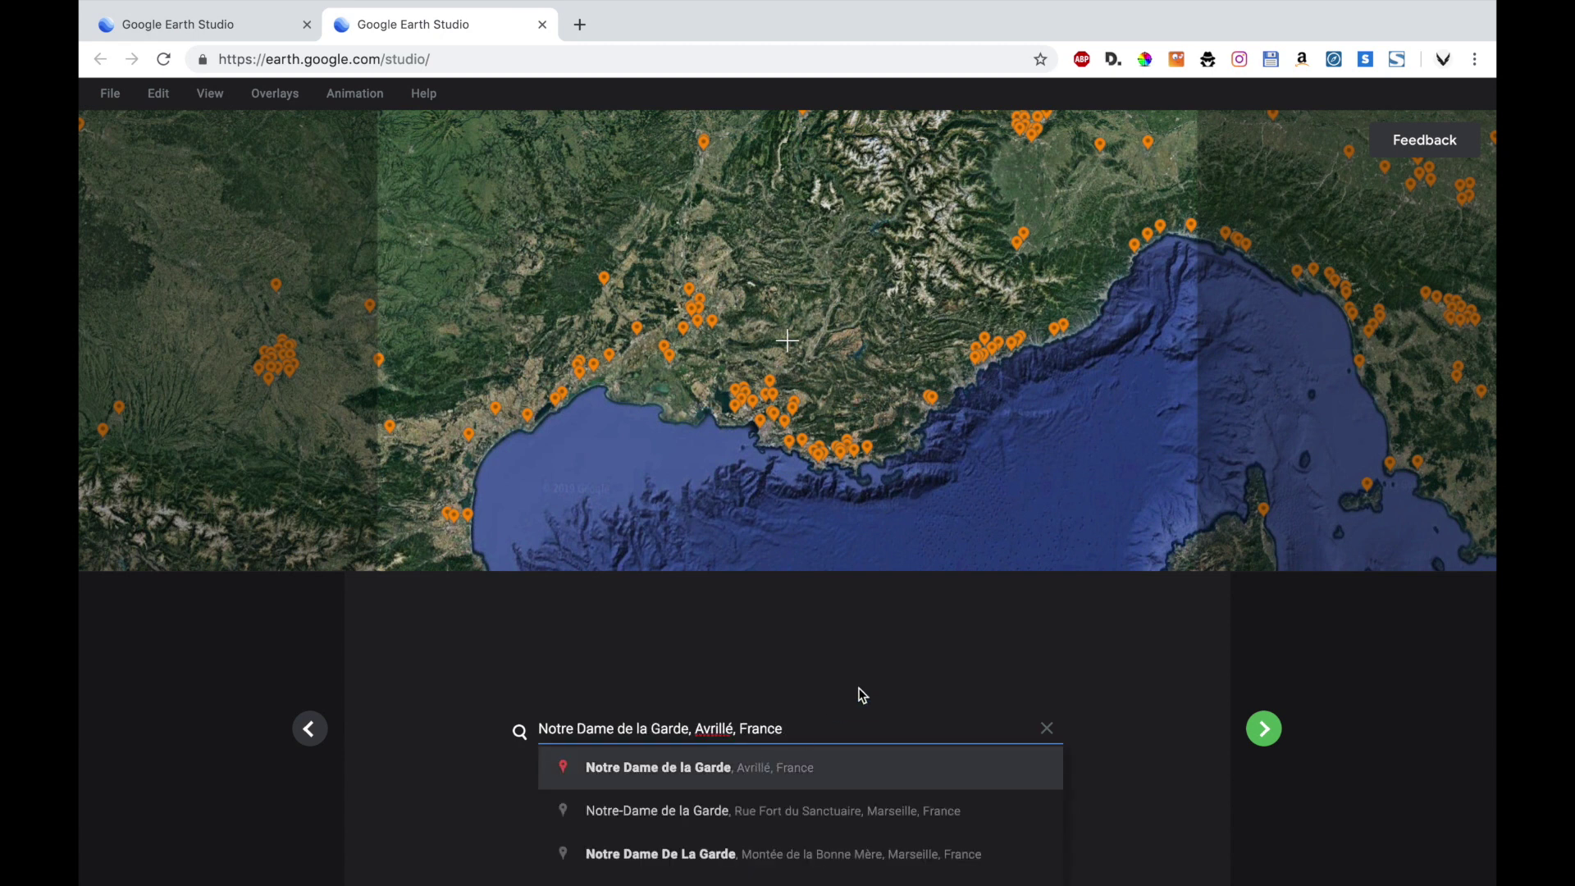
key("BackSpace")
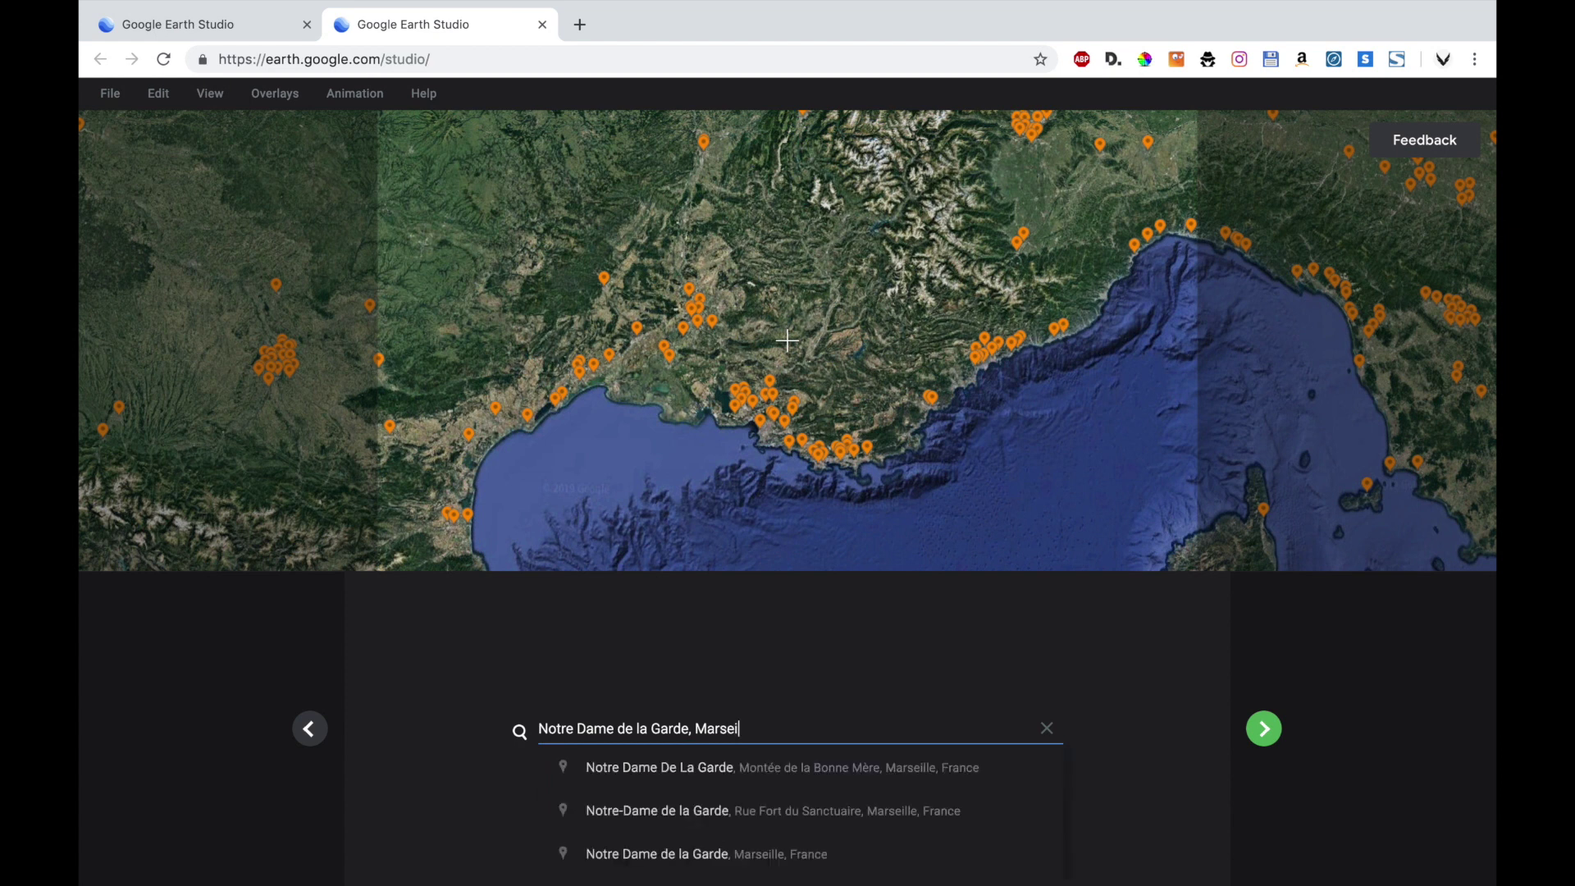
left_click(847, 768)
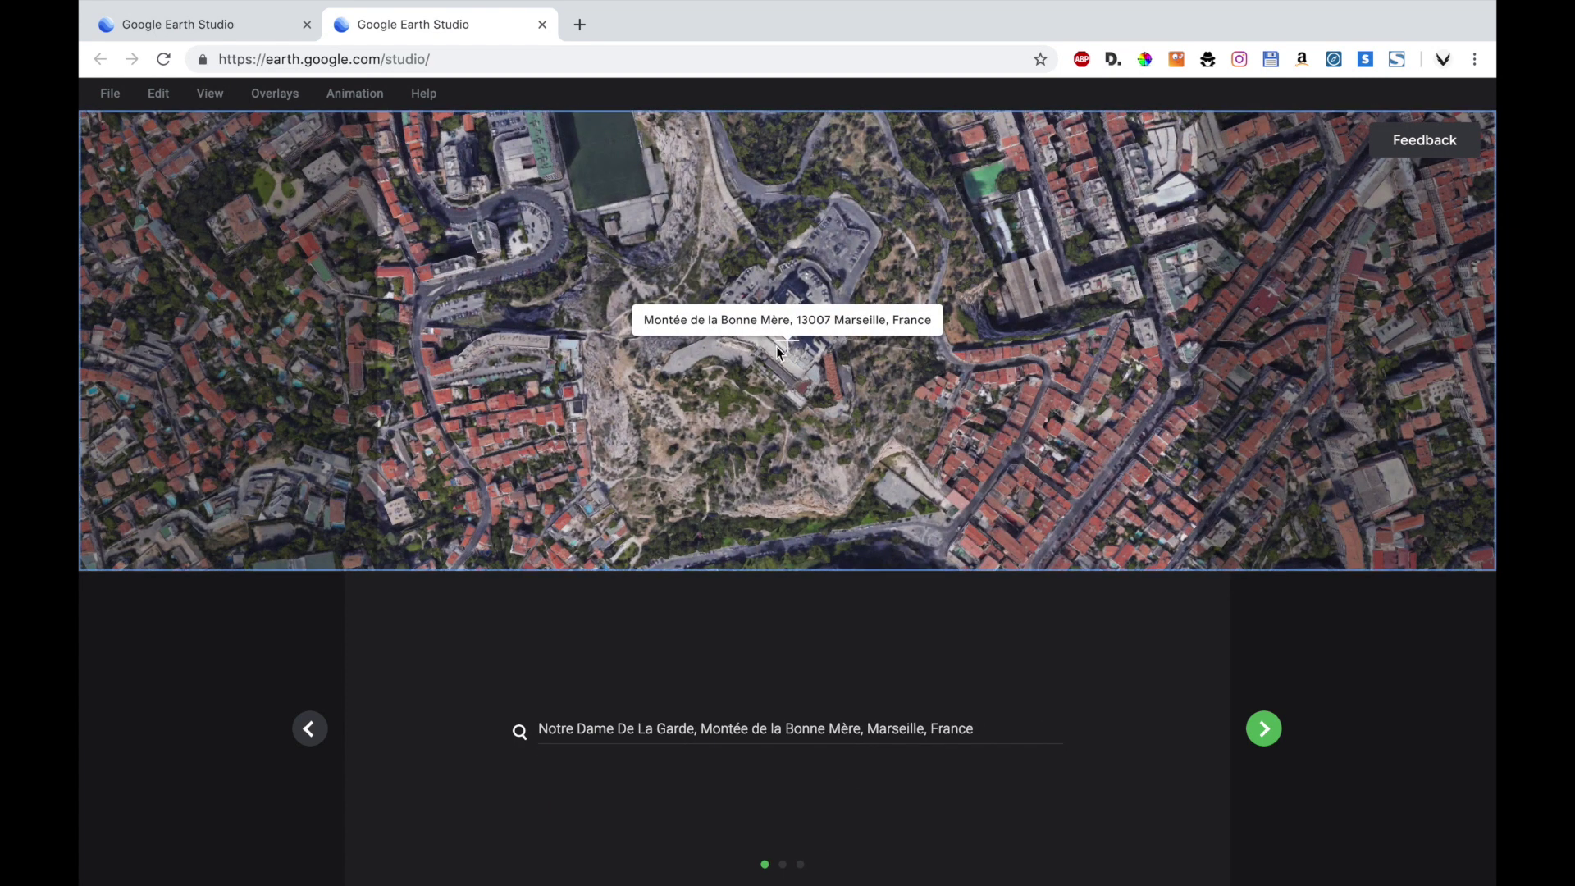
left_click(1267, 738)
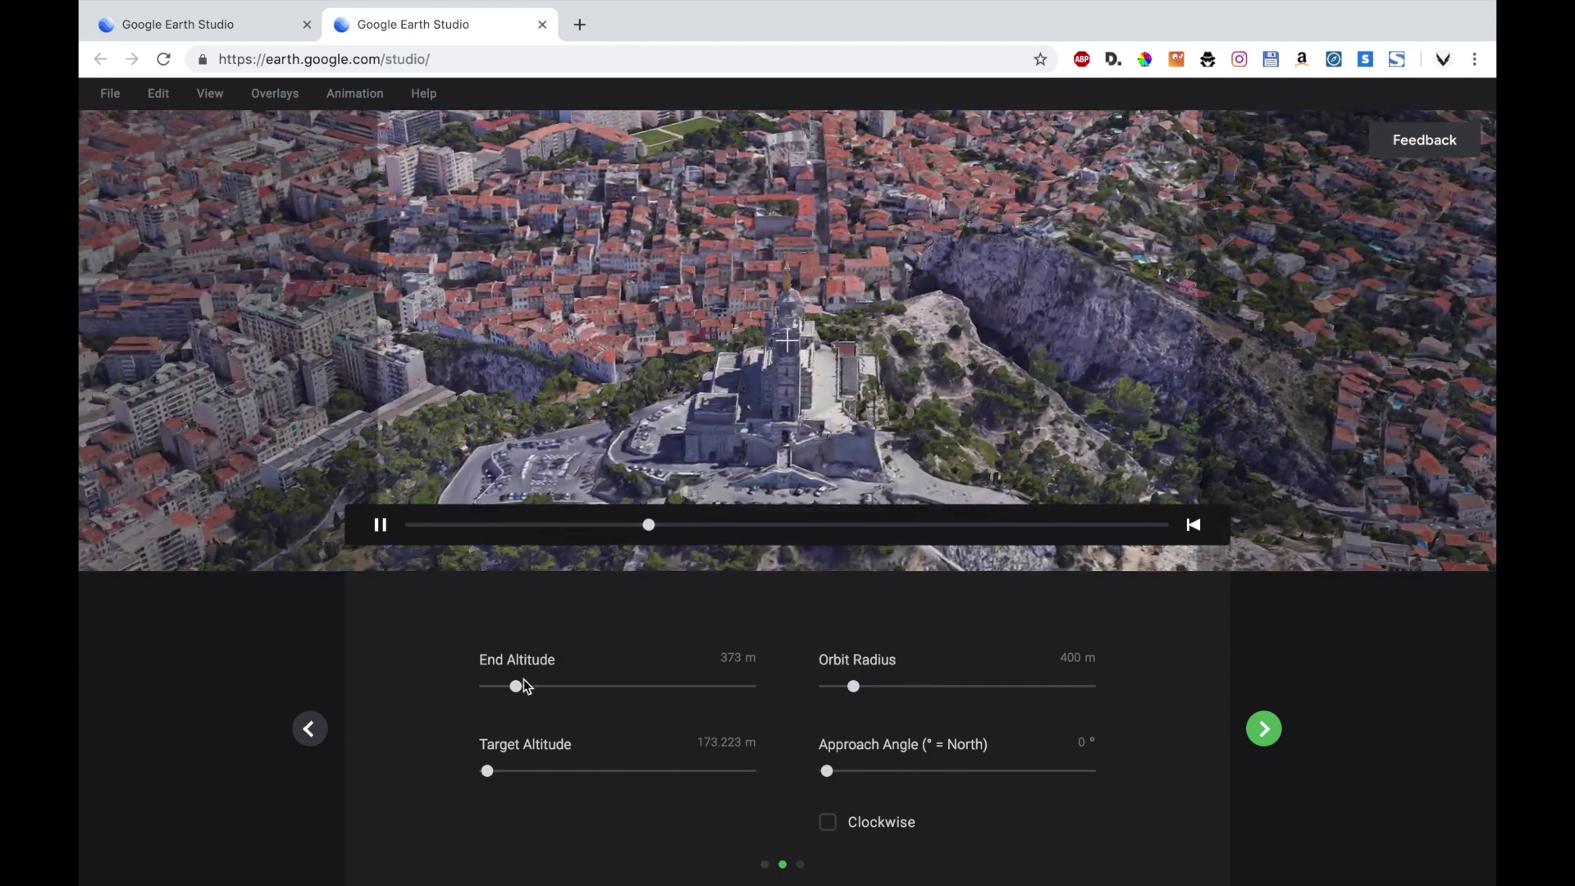
Step: Set the end altitude to 220 m and the orbit radius to 363 m, and continue to the duration setting
left_click_drag(525, 686, 497, 669)
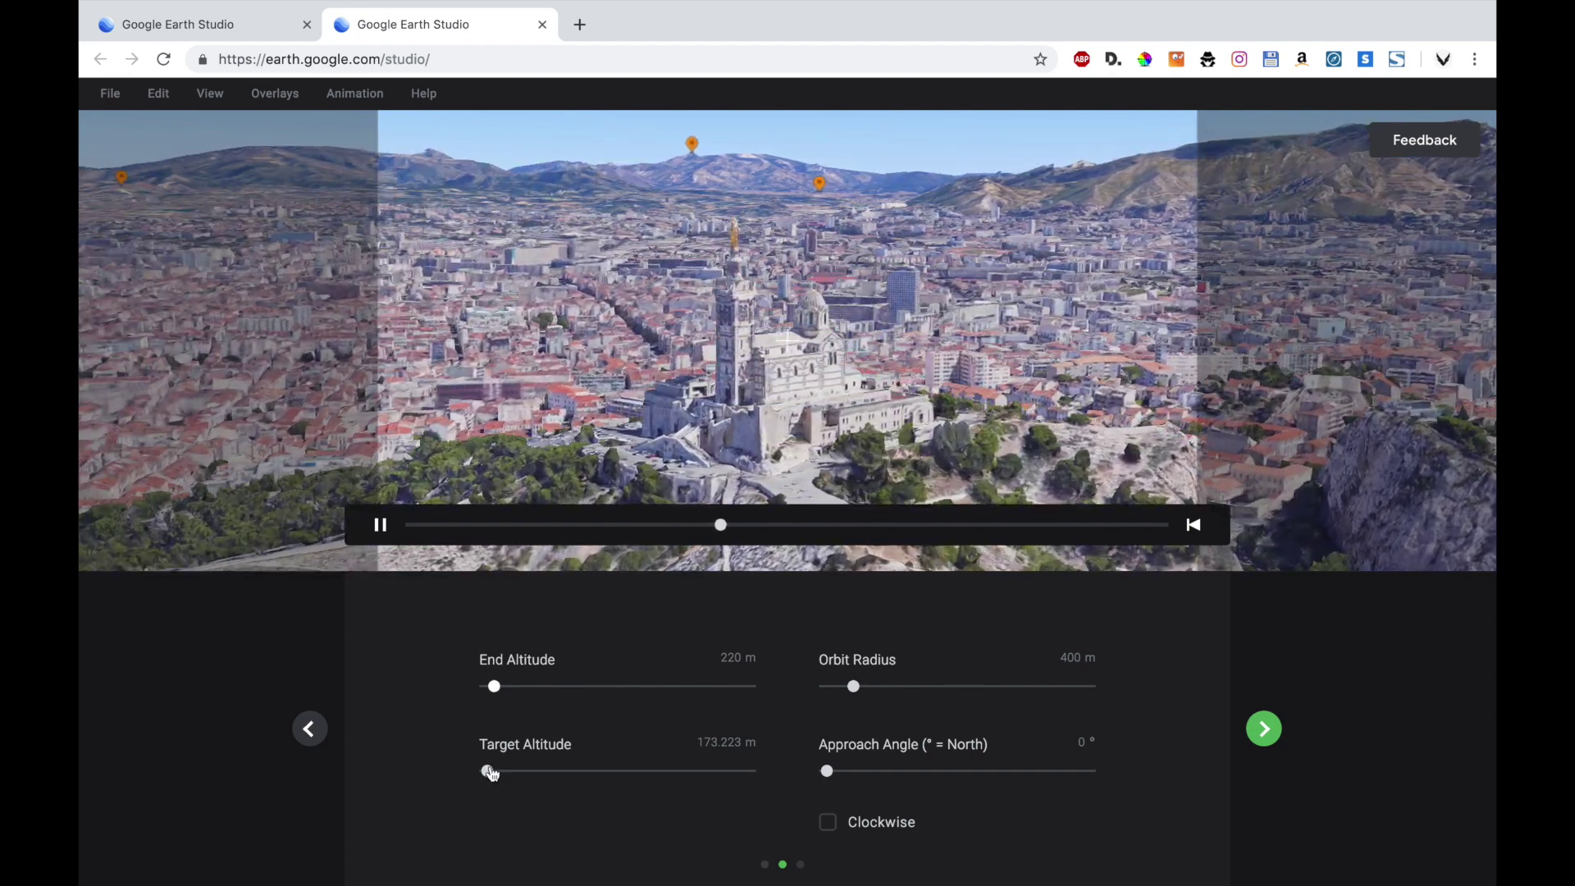
left_click_drag(490, 772, 489, 771)
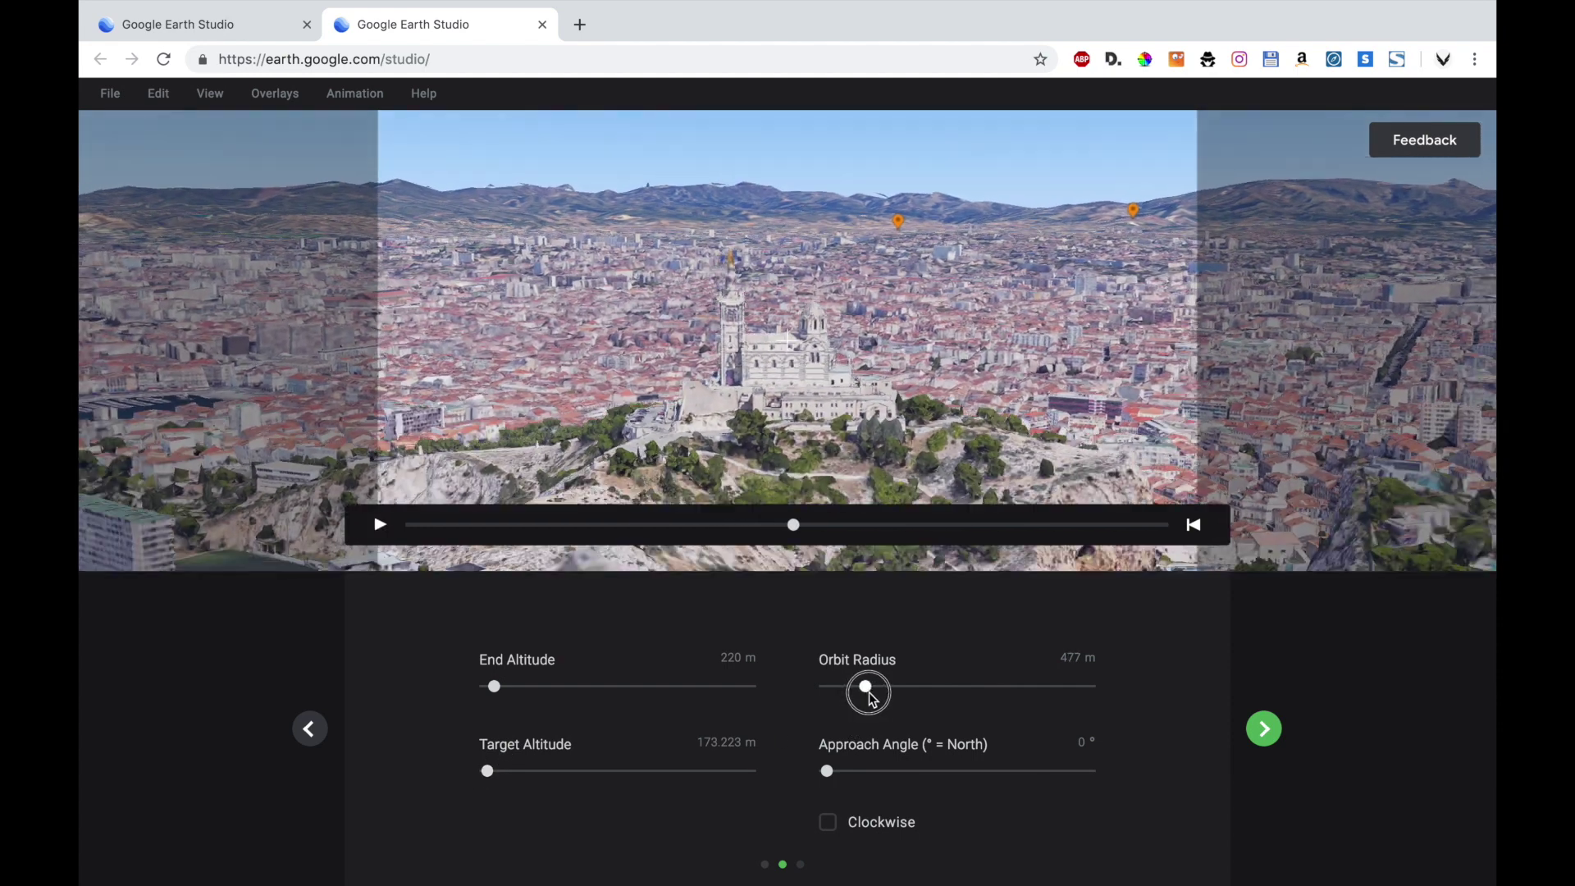
left_click_drag(896, 697, 850, 683)
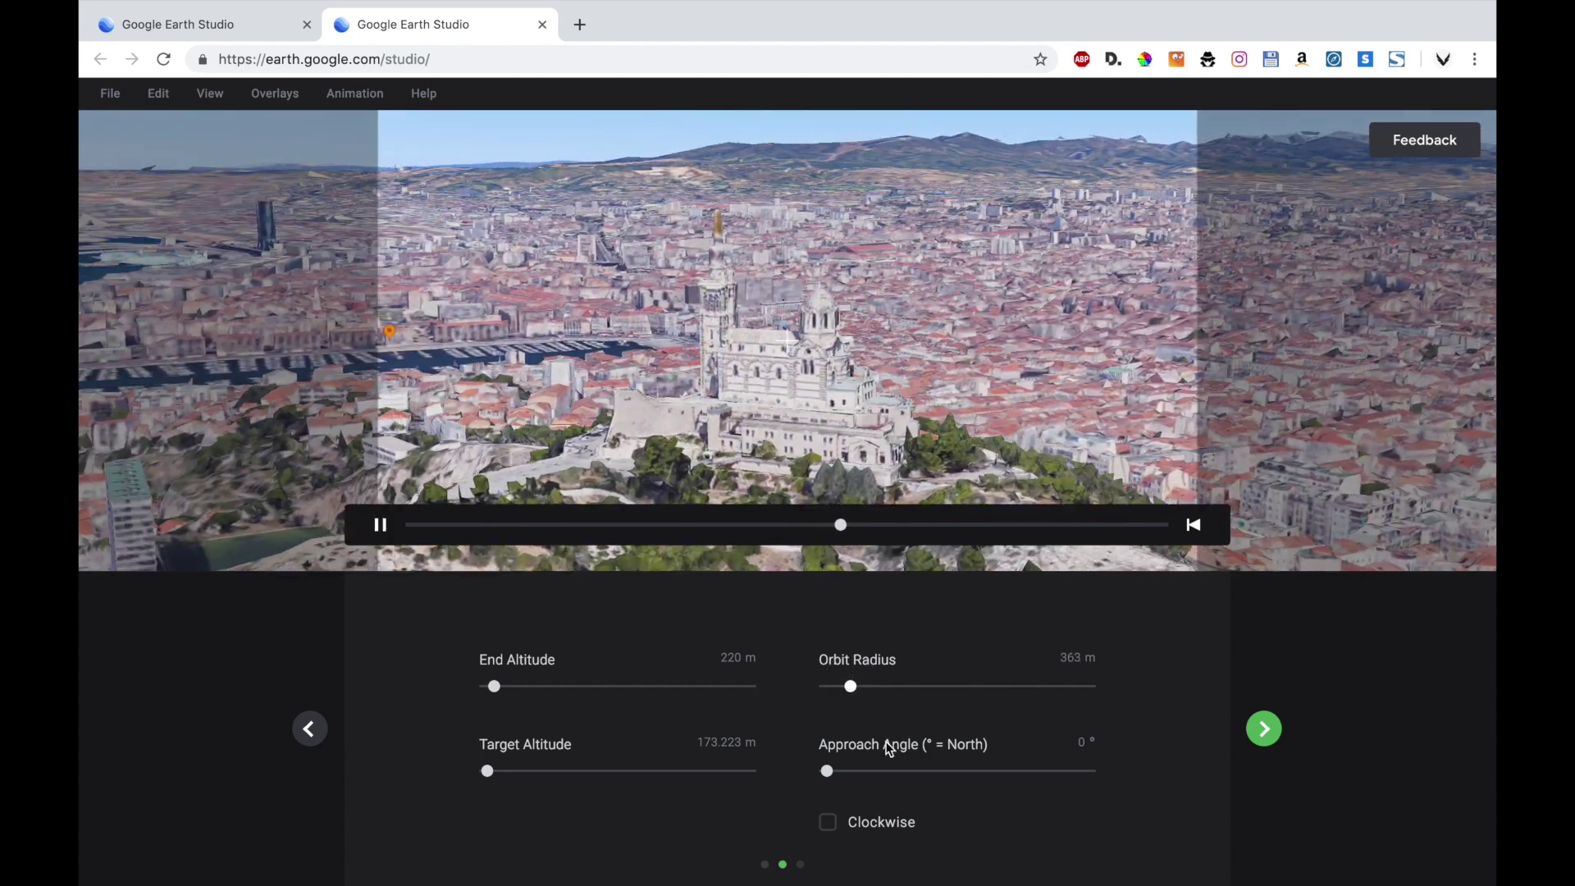
left_click(1253, 733)
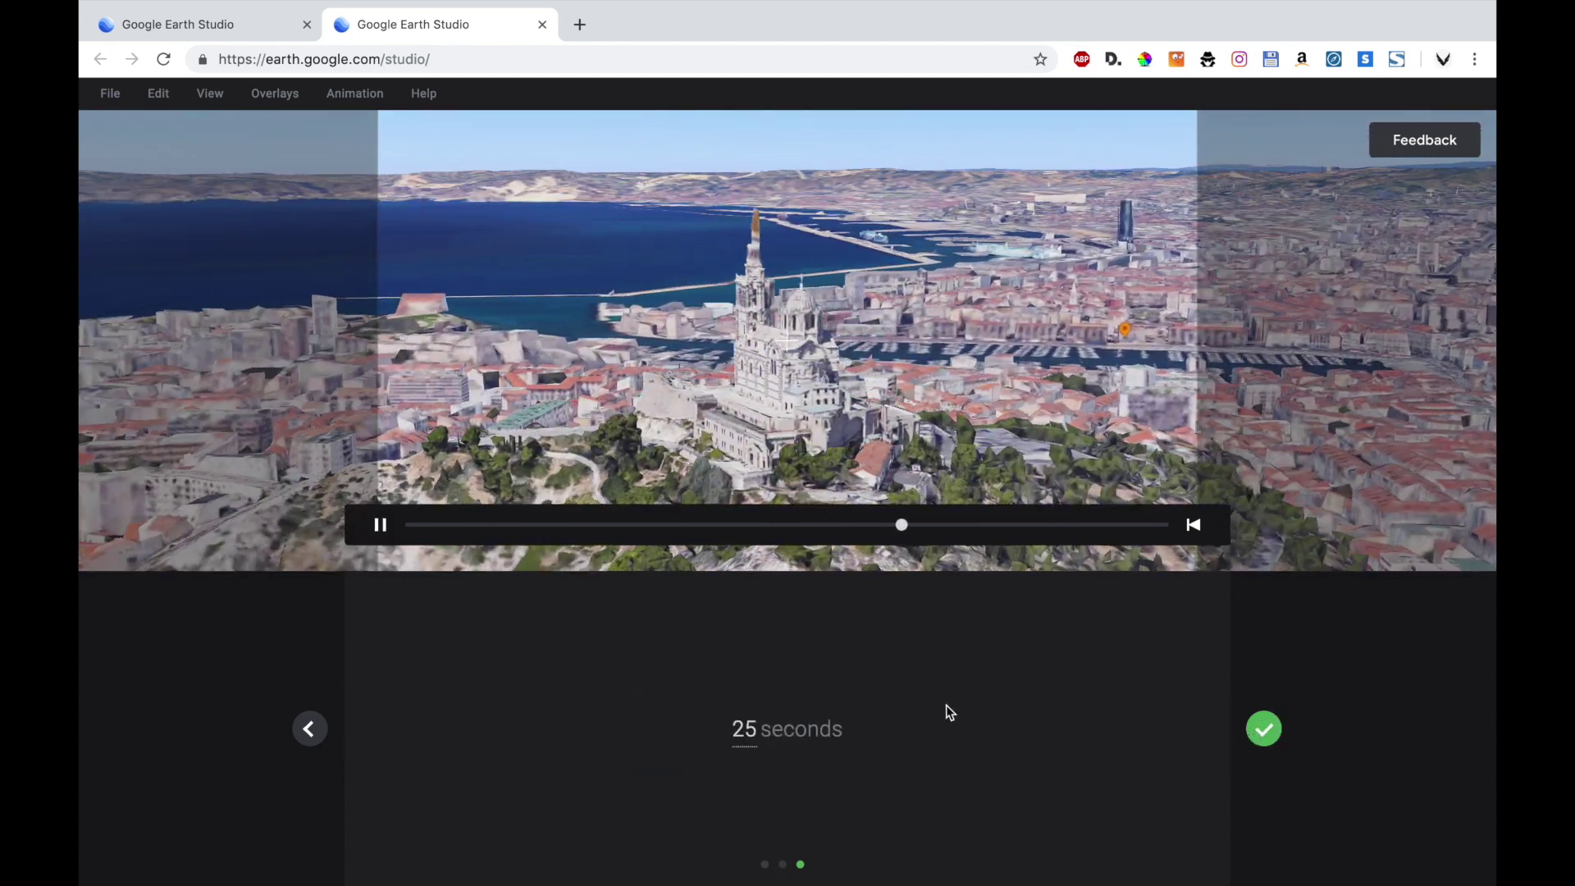
Step: Set the animation's duration to 35 seconds and finish the quick start setup
double_click(744, 730)
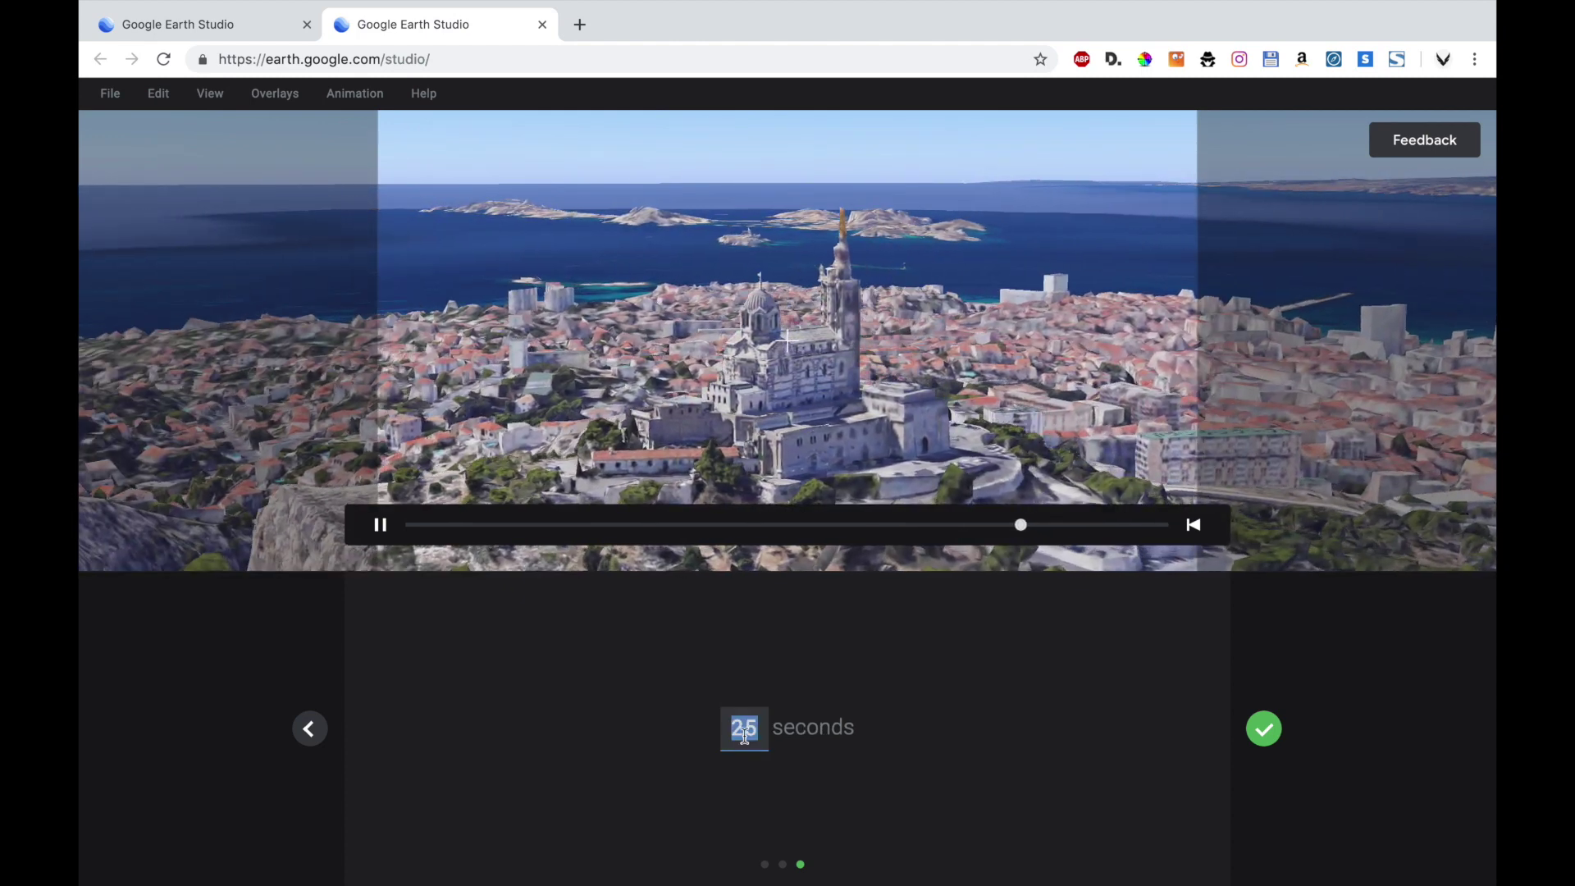
key("super+space")
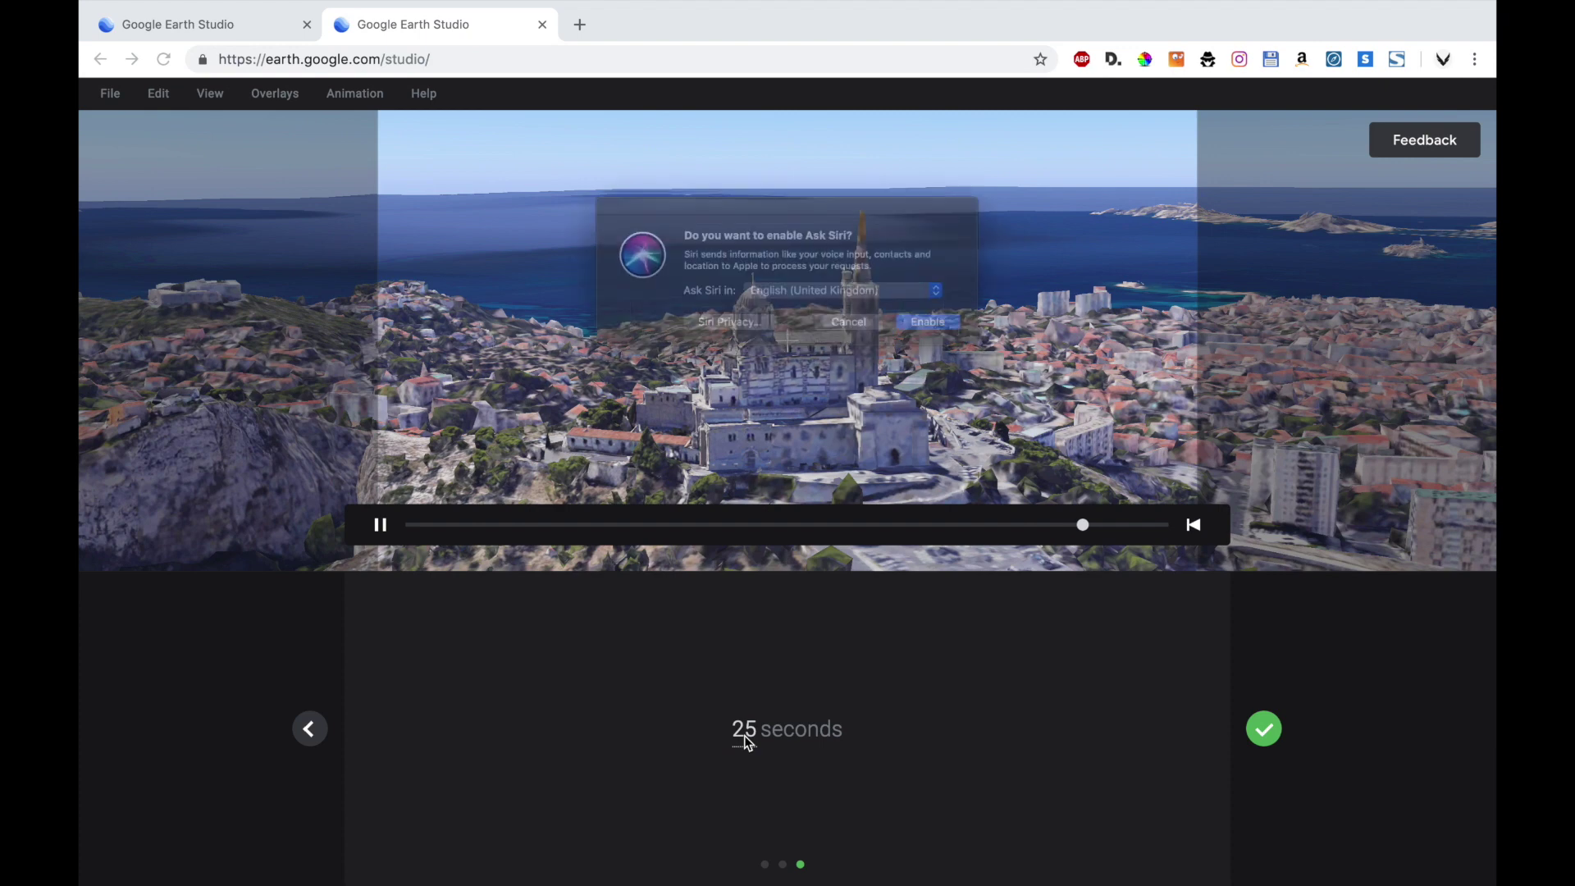
left_click(861, 330)
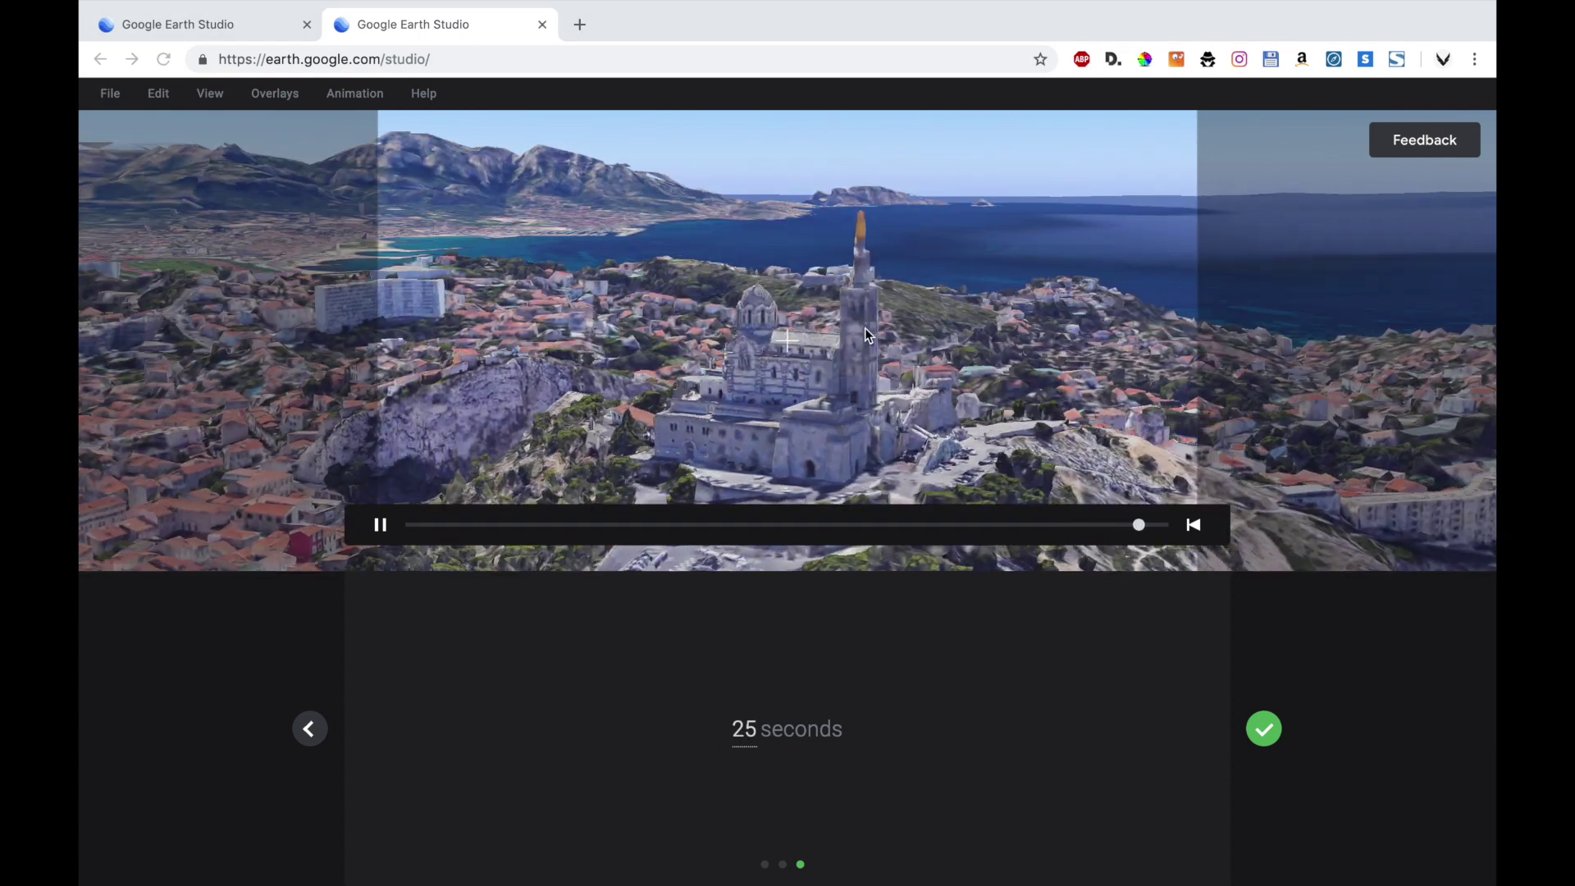
left_click(742, 722)
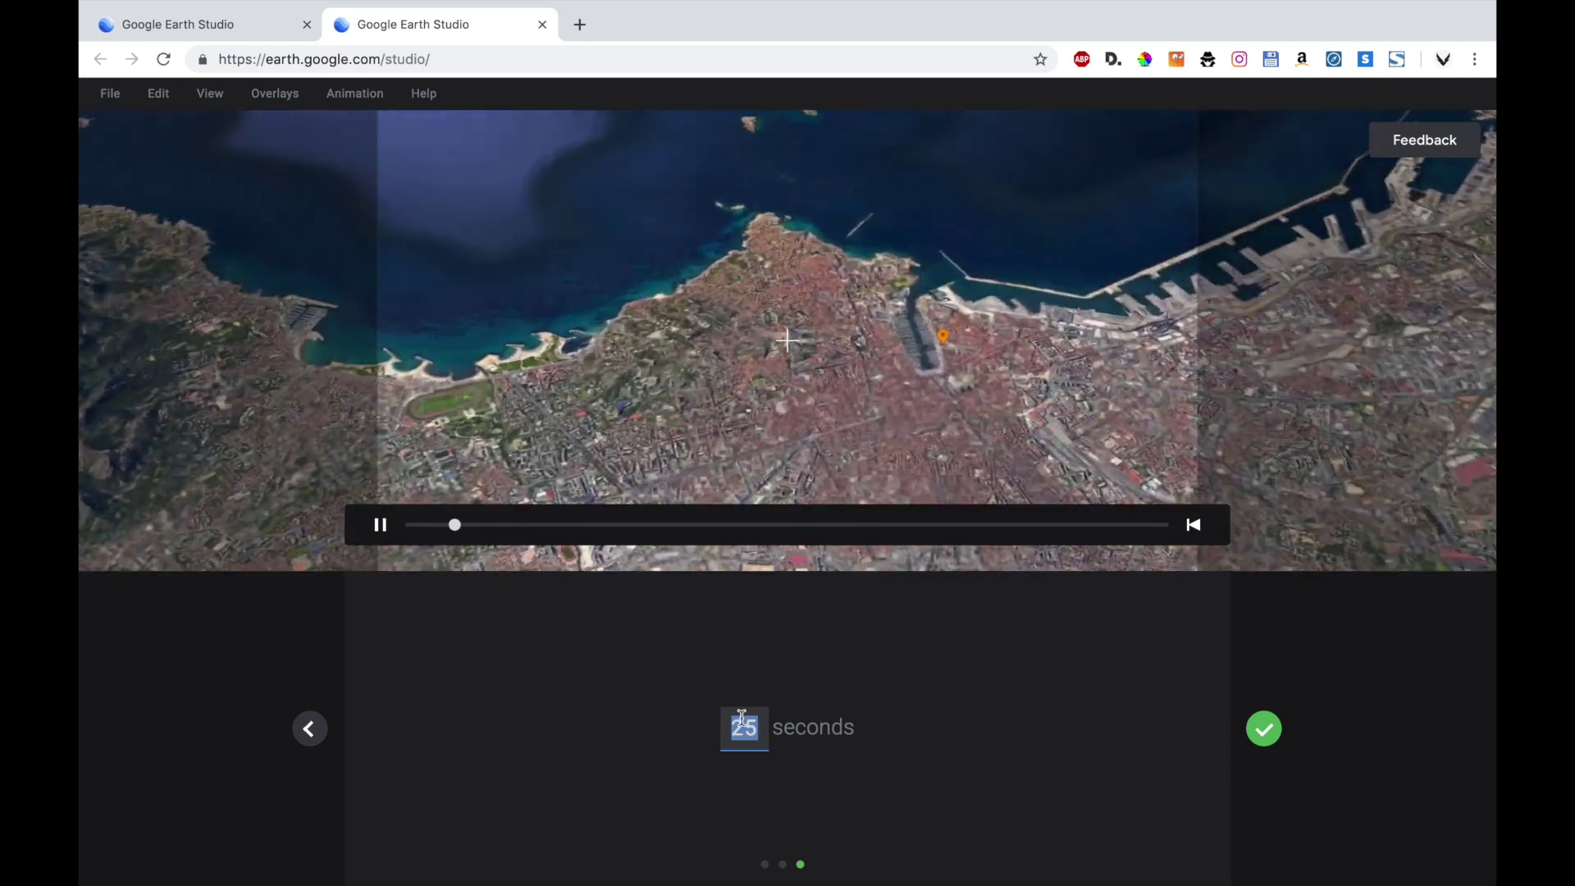
type("4")
key("BackSpace")
type("35")
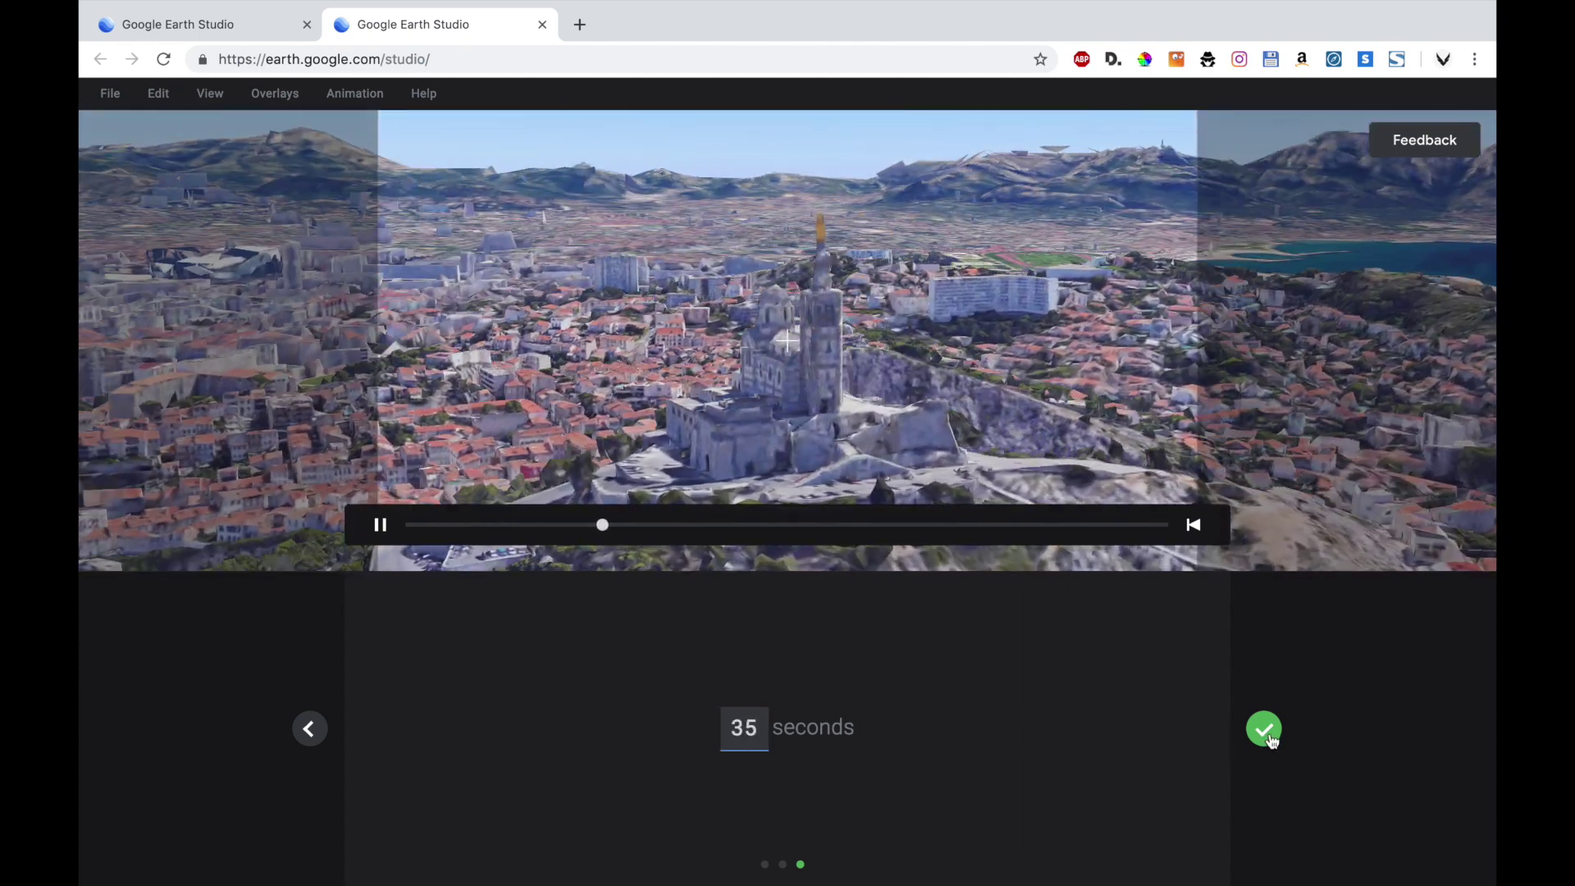
left_click(1269, 736)
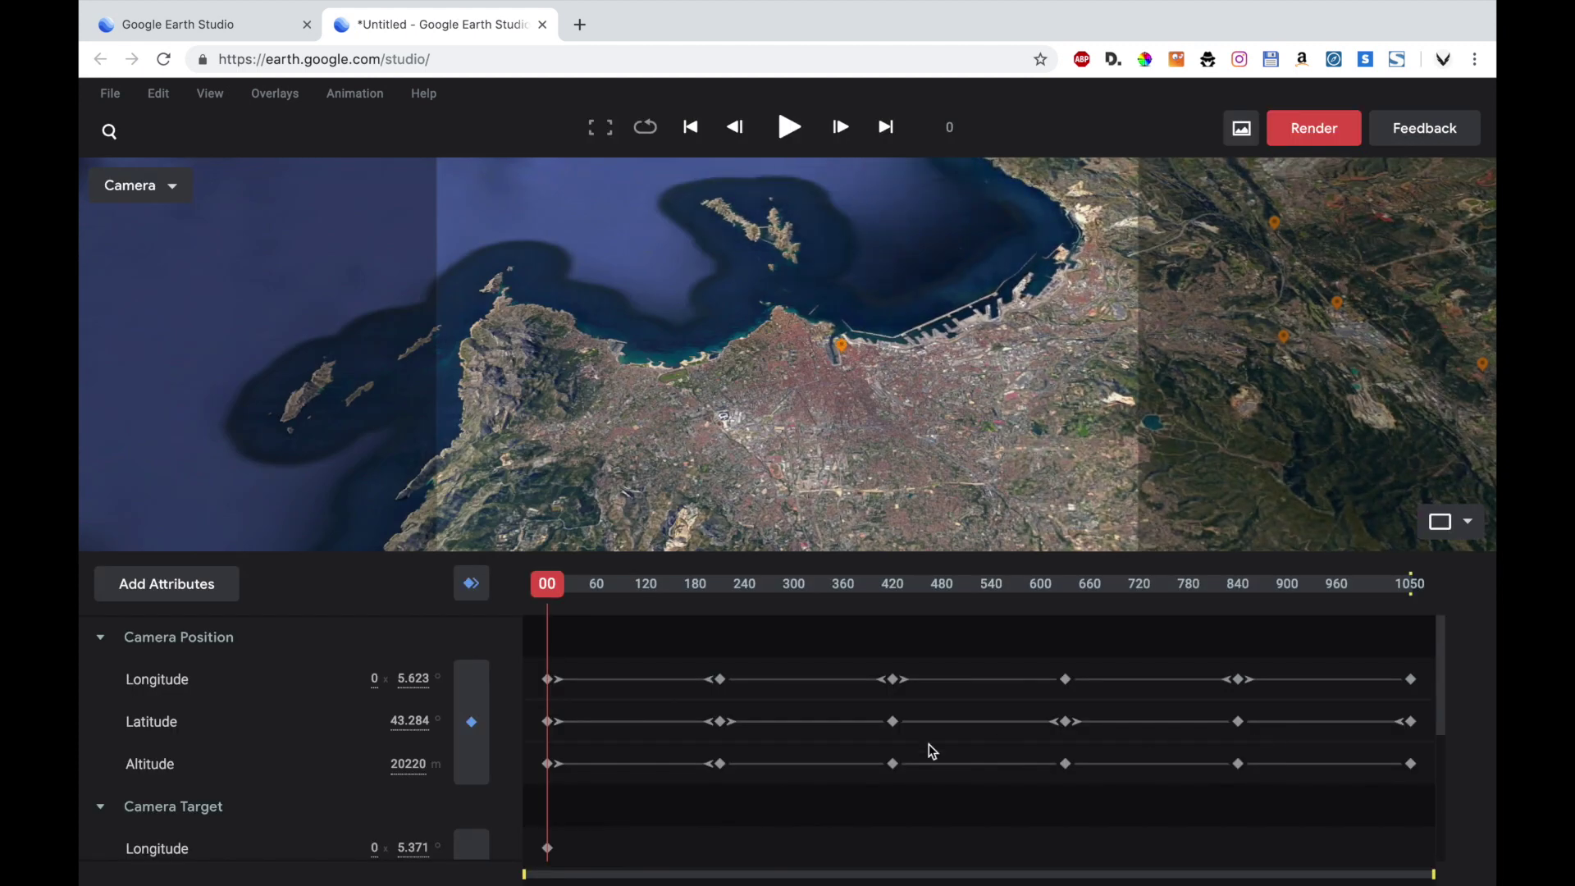
scroll(319, 710, "down", 3)
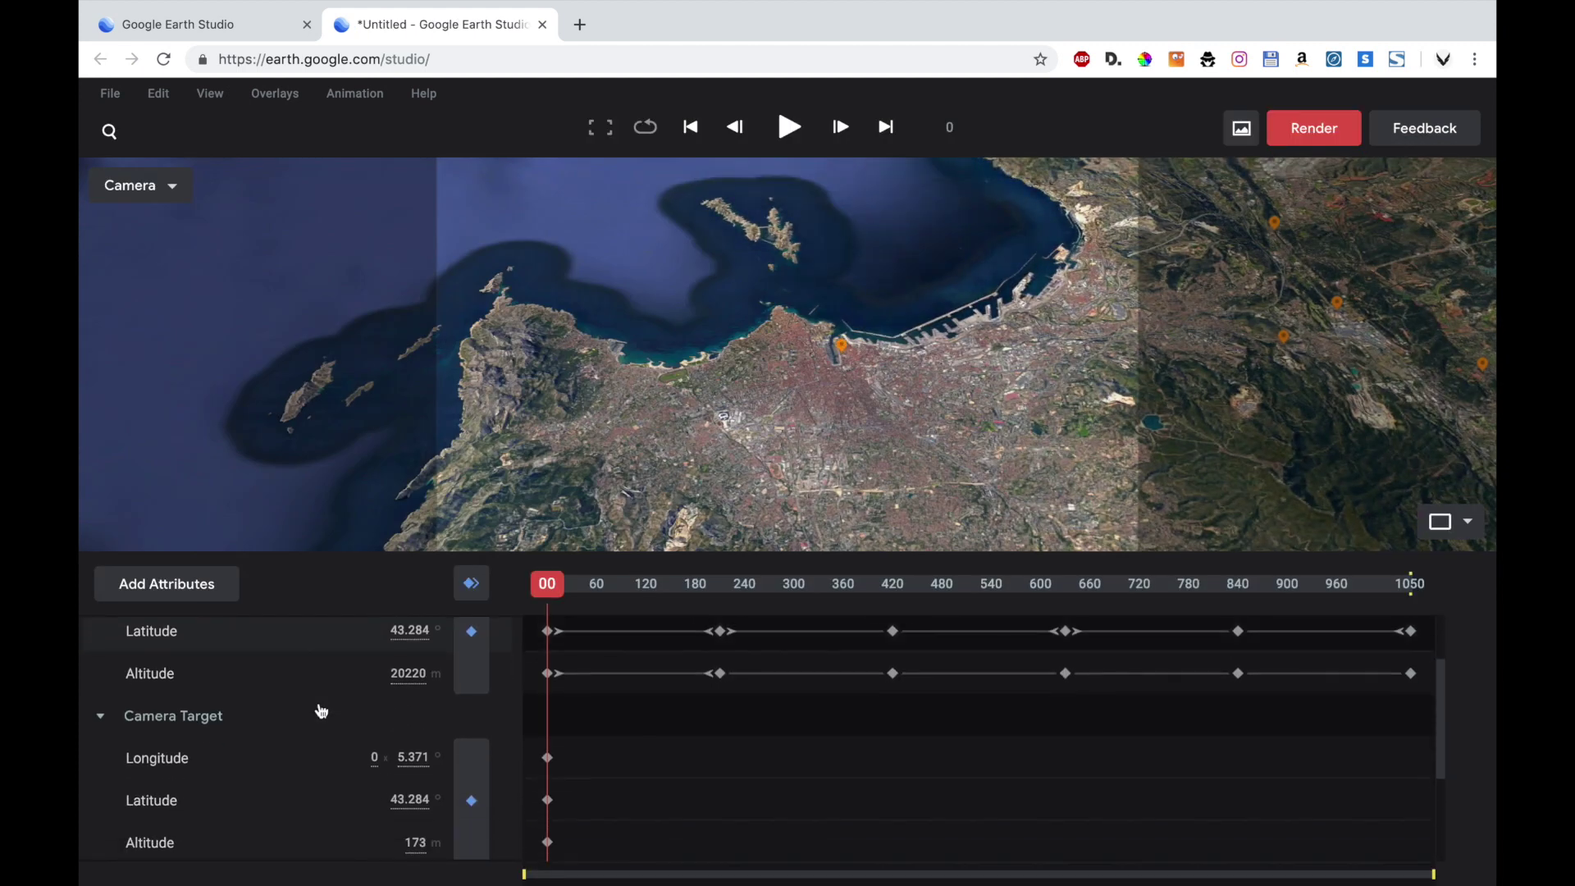
scroll(318, 711, "down", 1)
scroll(318, 710, "up", 4)
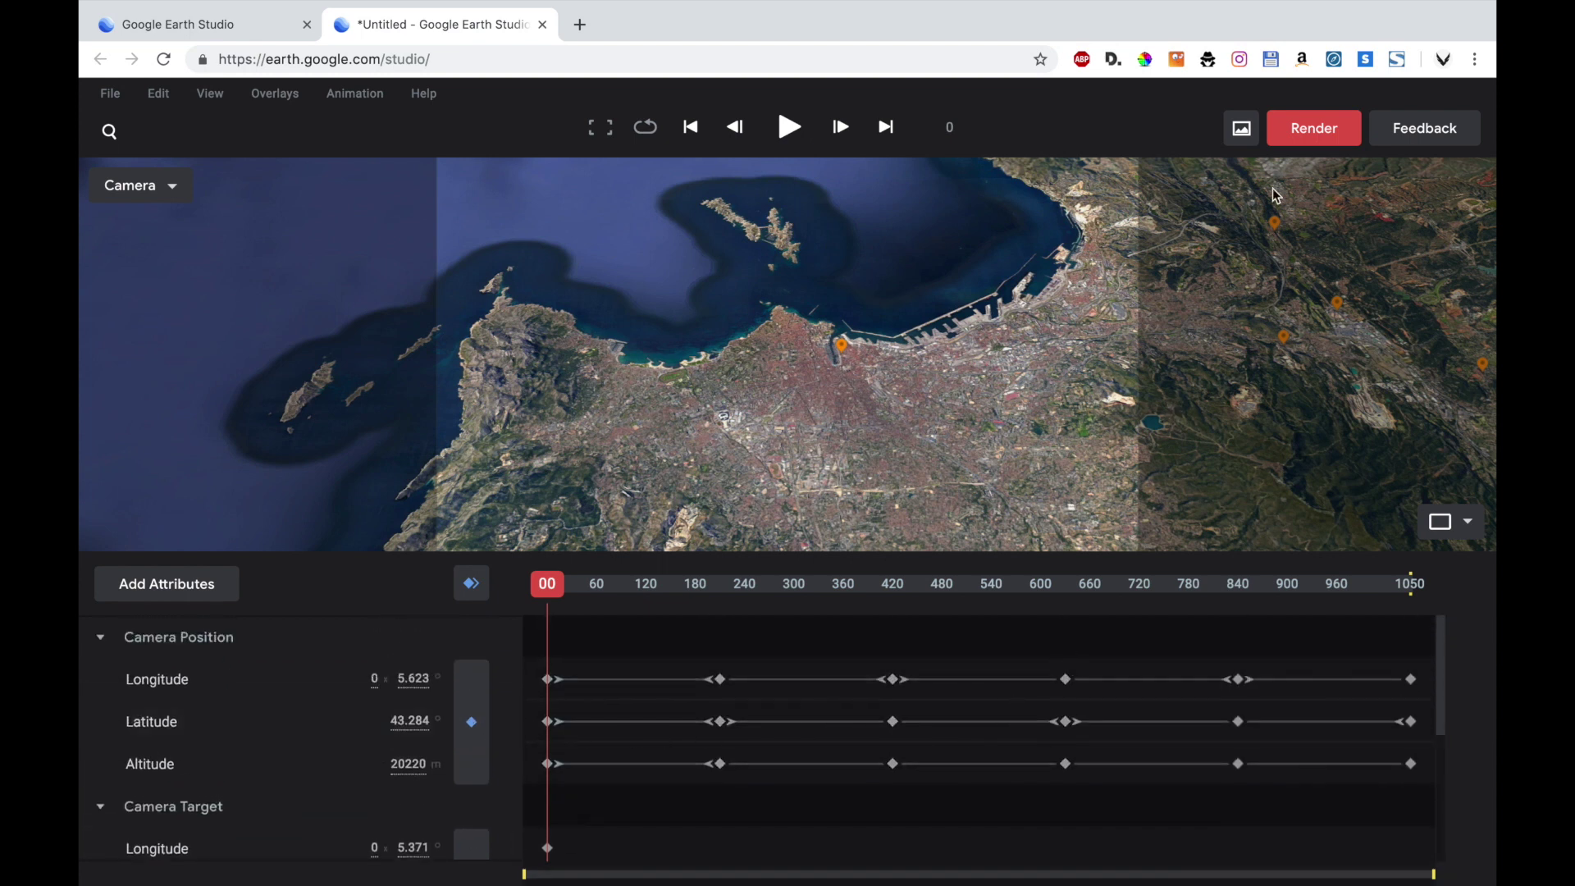
Step: Open the render settings and name the output file "Marseille Youtube"
left_click(1315, 131)
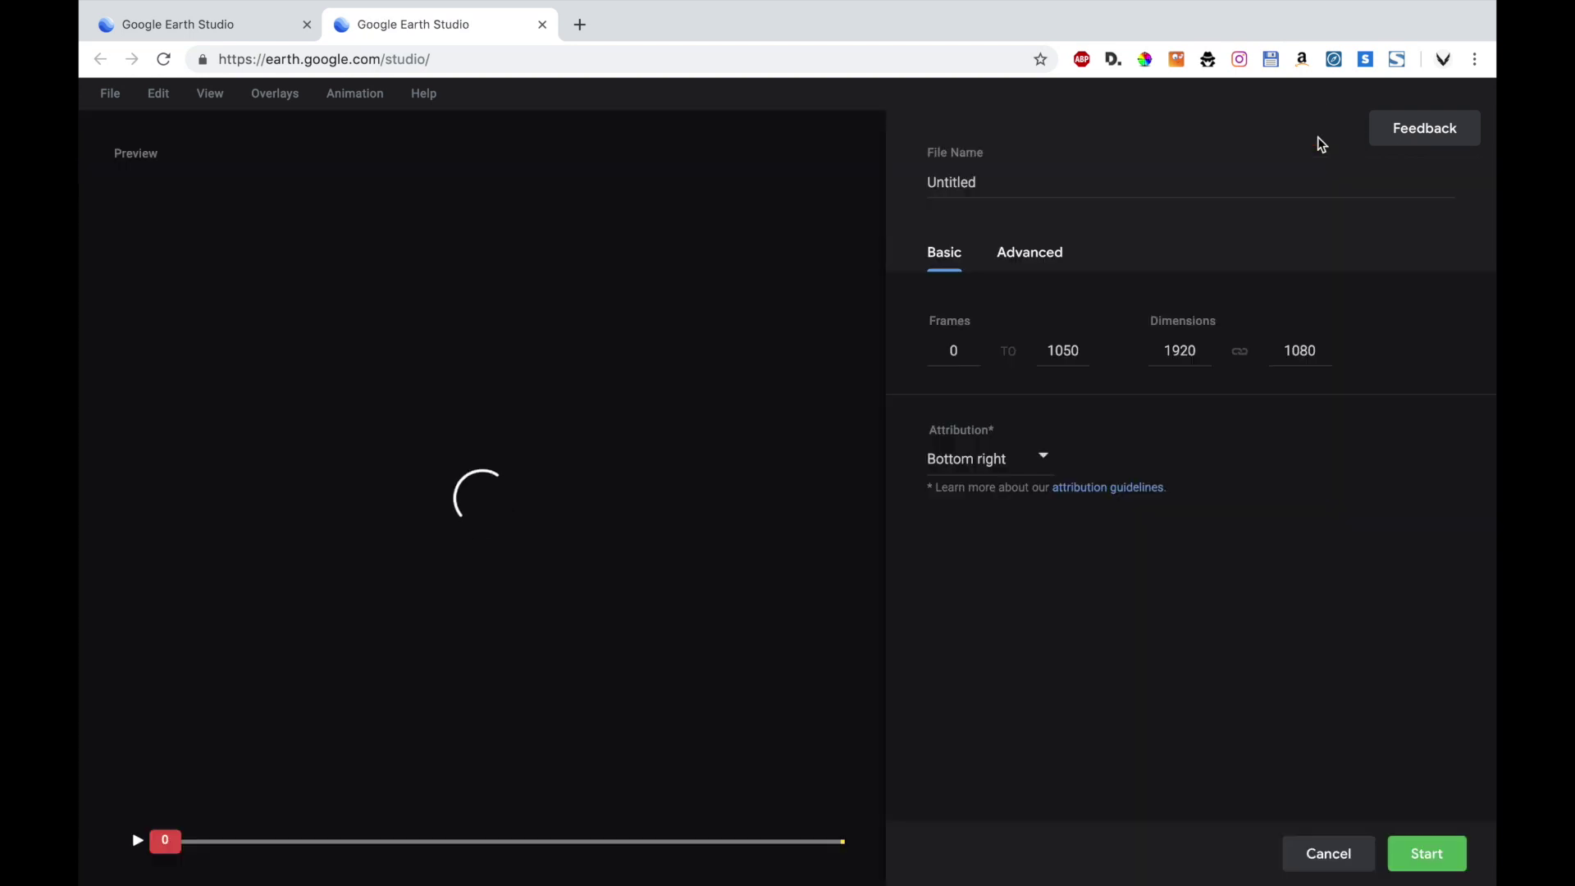
left_click(1086, 182)
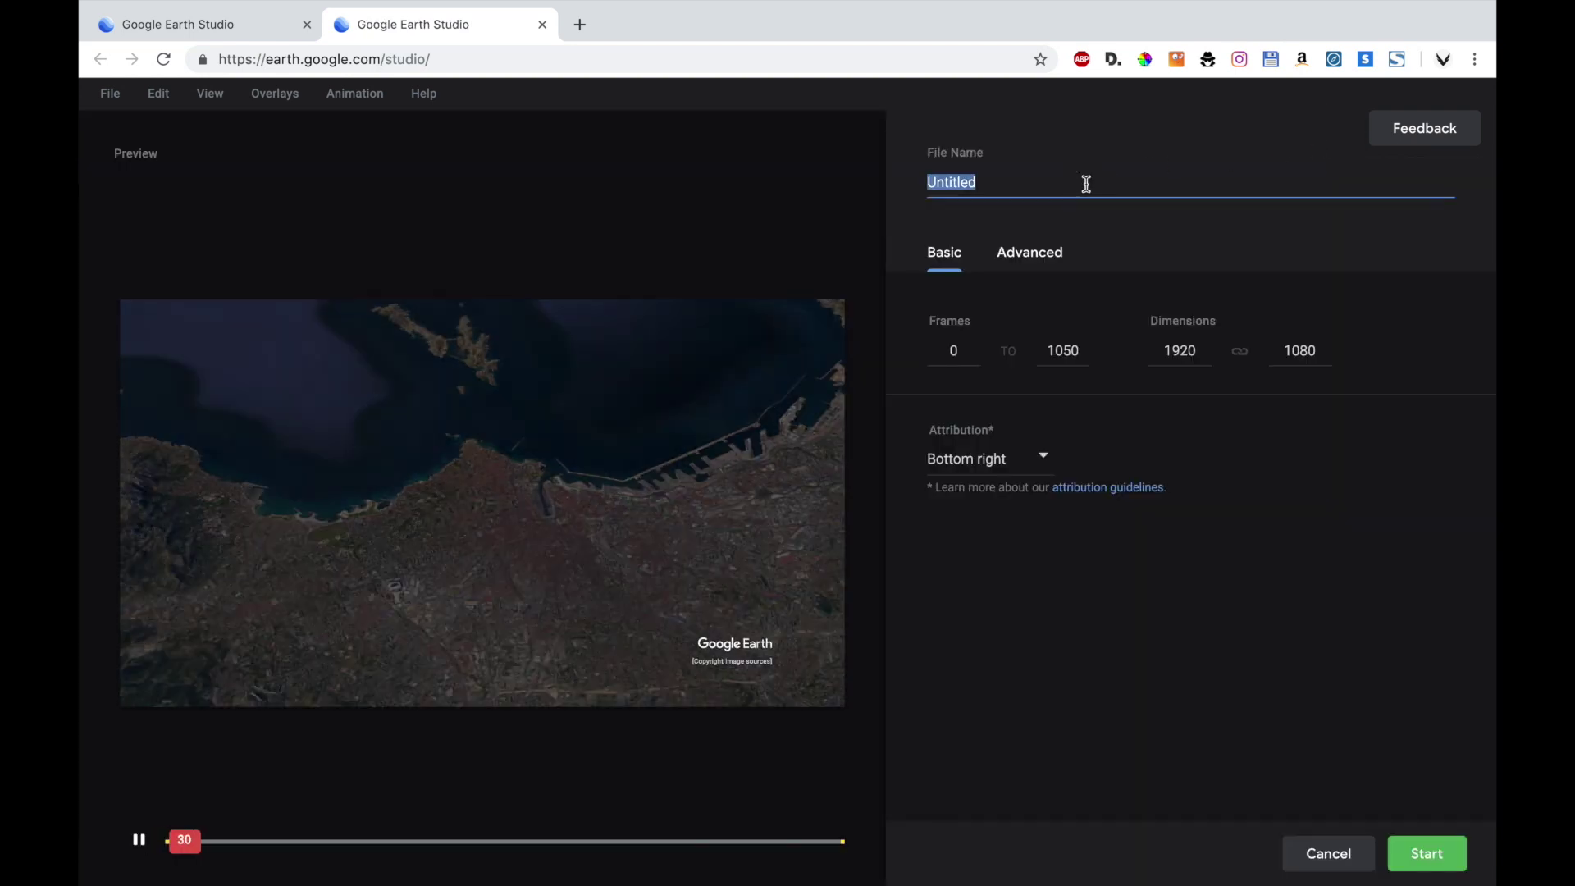
type("Marseille ")
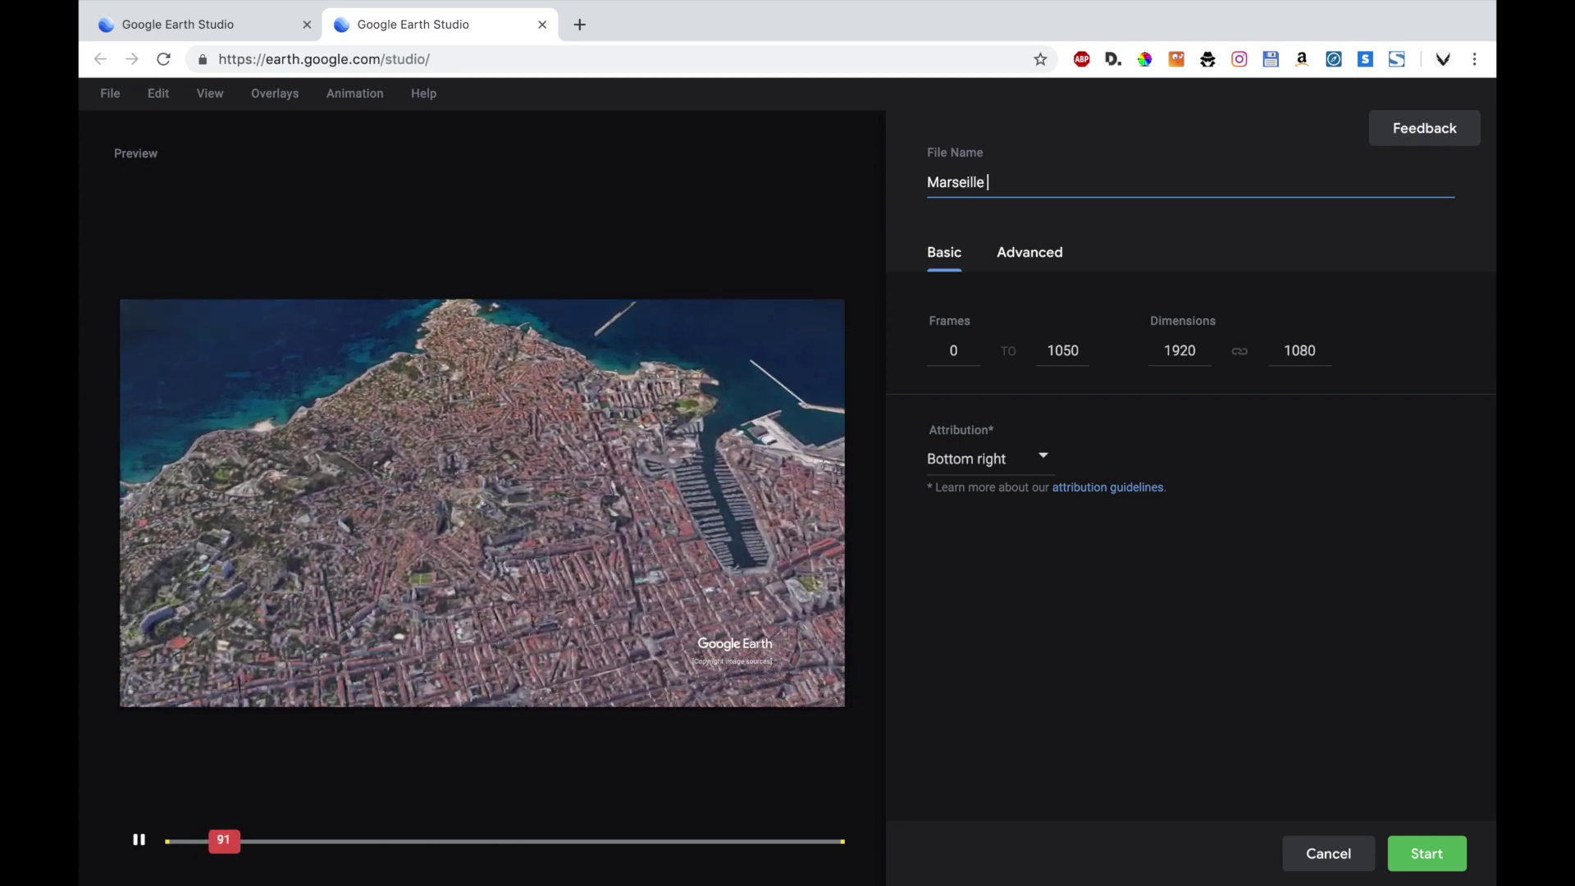
type("Youtuvbe")
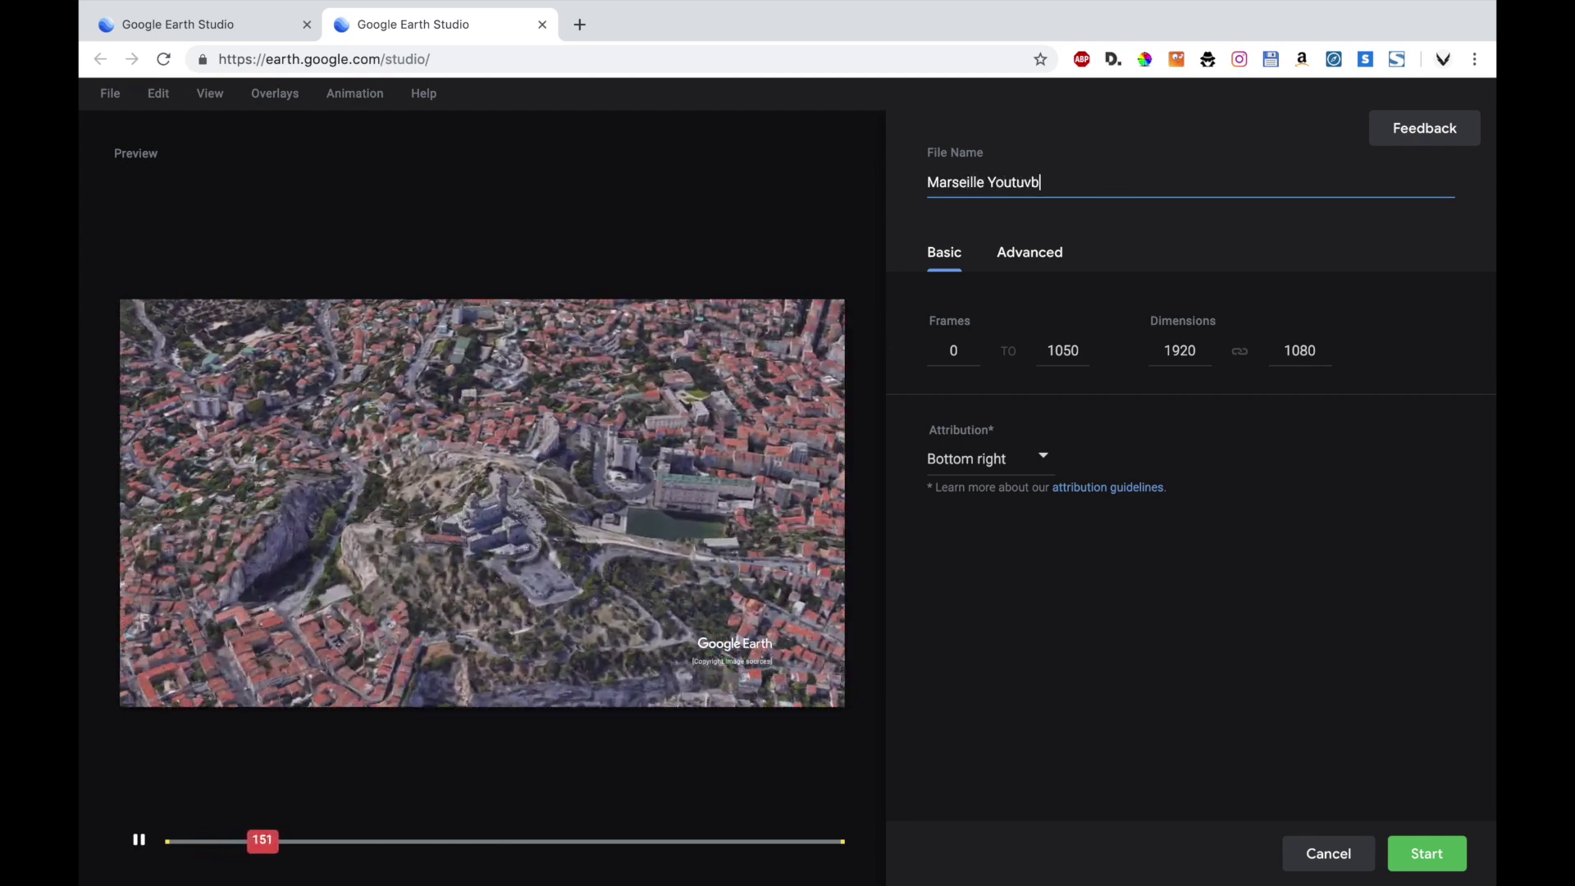
key("BackSpace")
key("BackSpace")
key("BackSpace")
type("be")
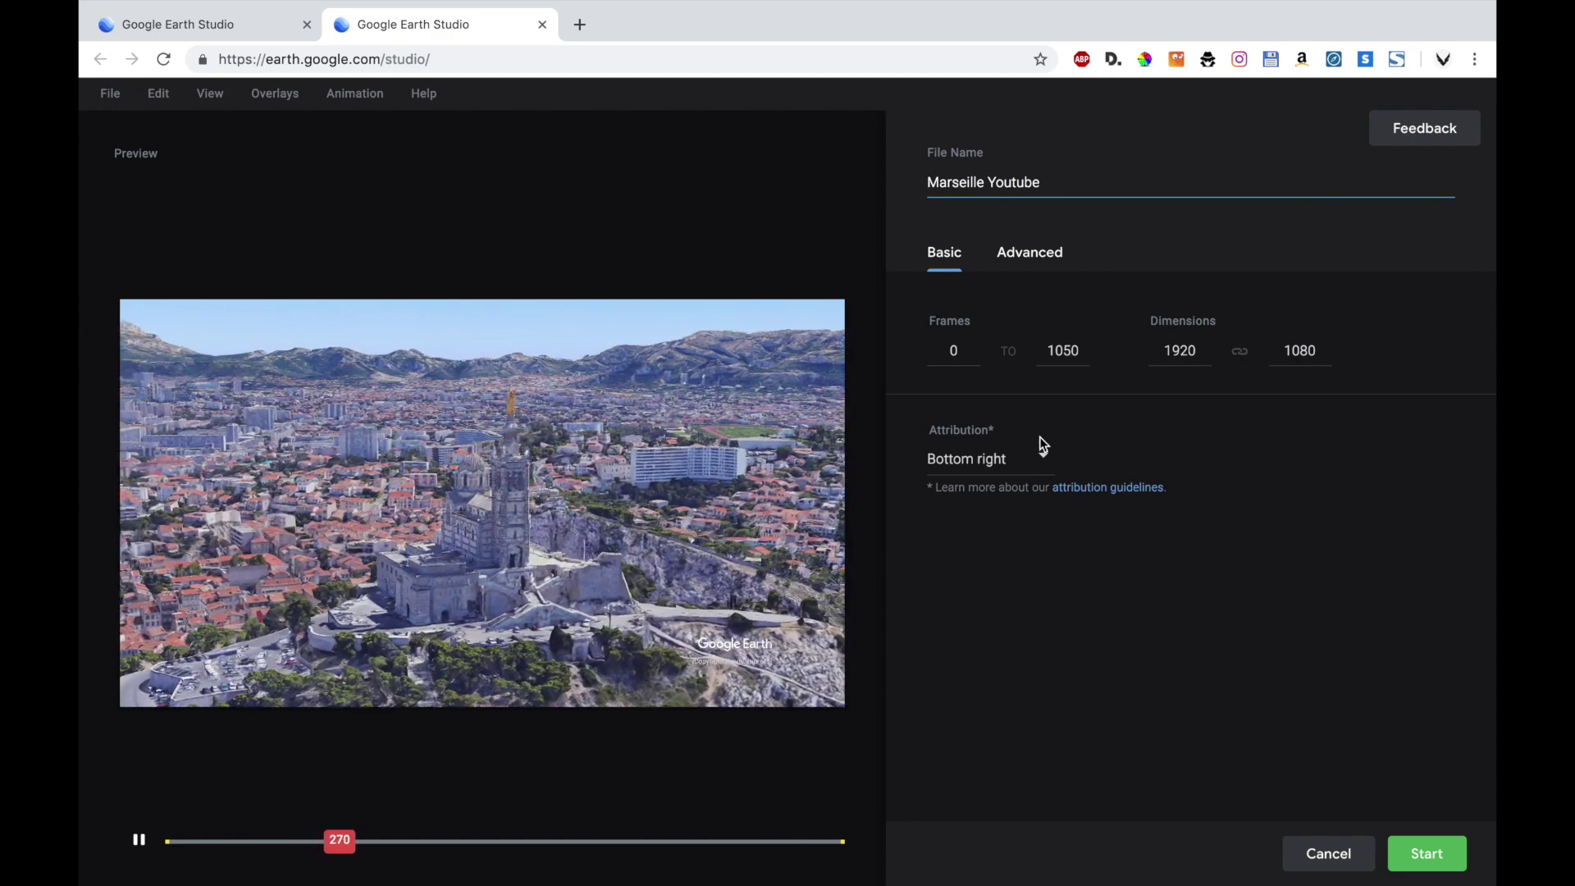
Step: Place the render's attribution at Bottom left and start rendering
left_click(999, 464)
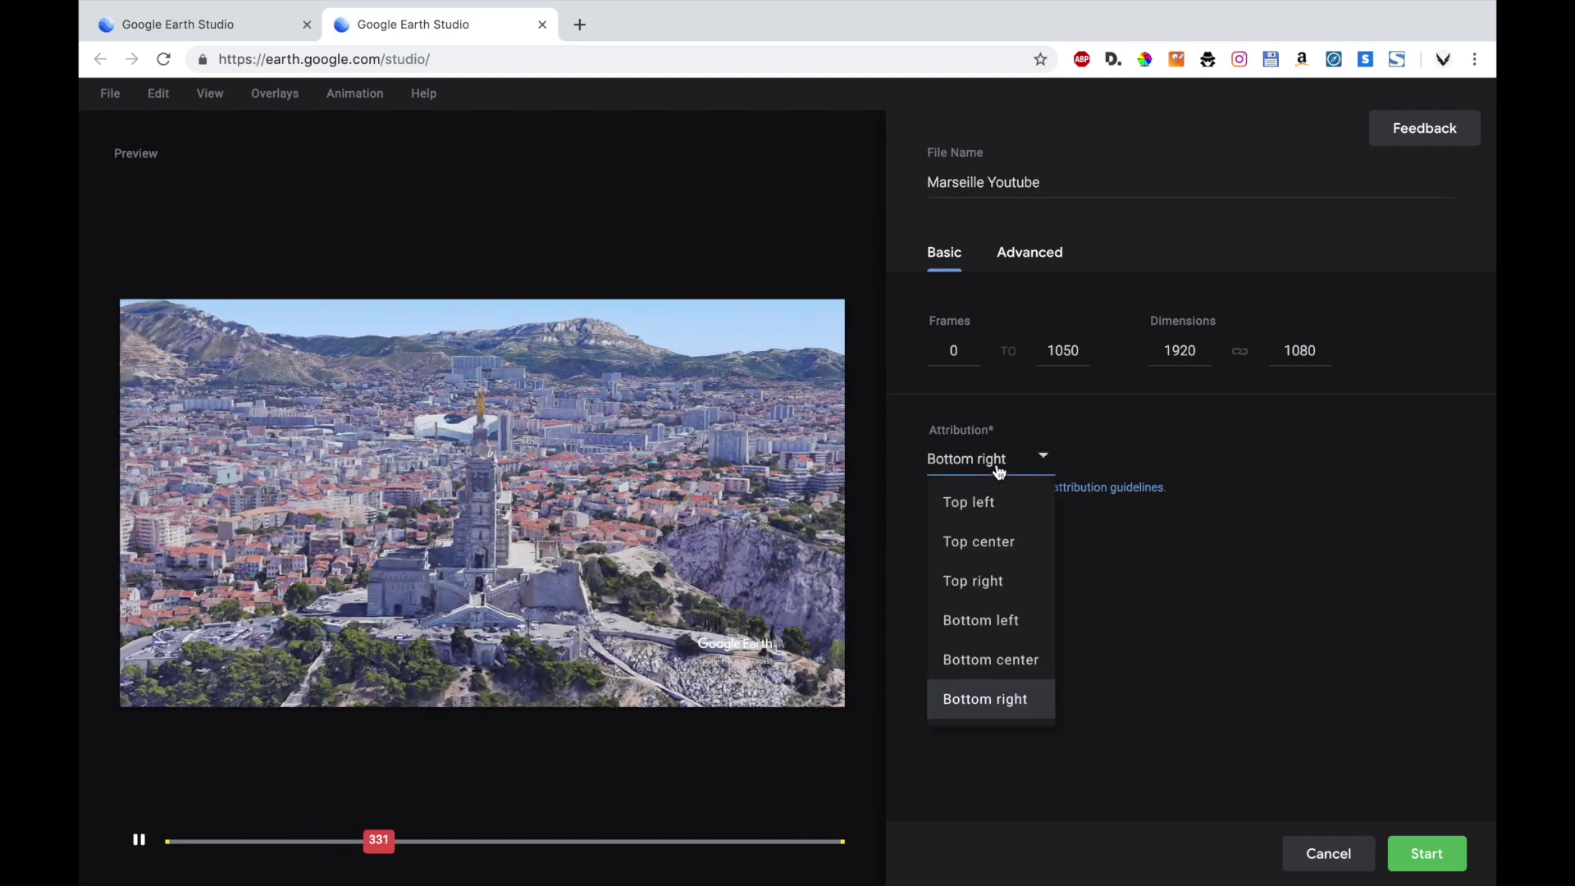
left_click(994, 622)
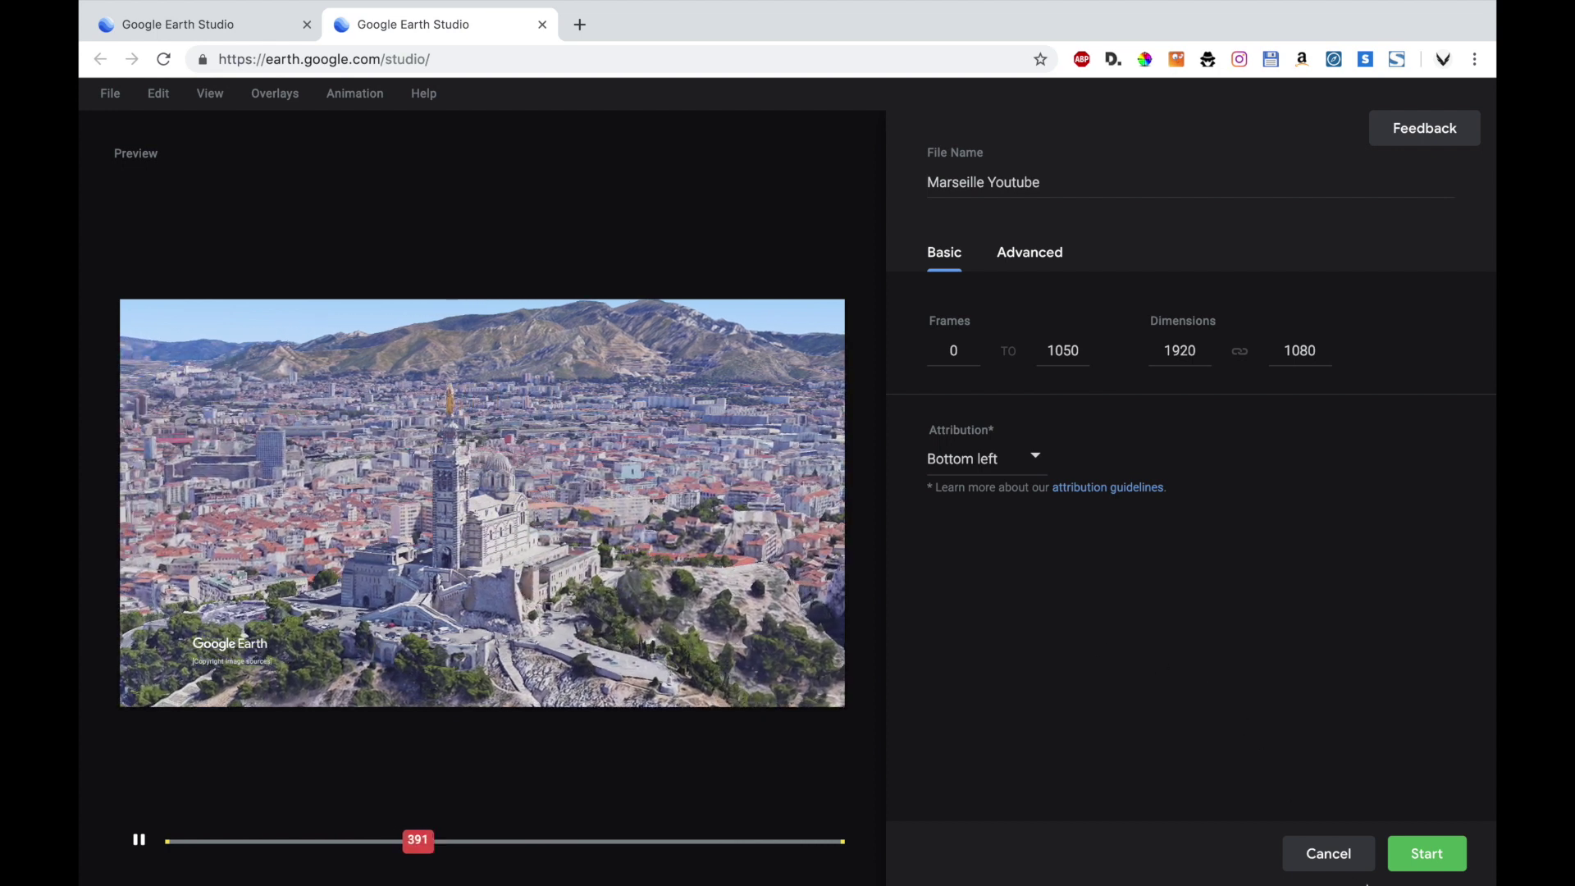
left_click(1442, 866)
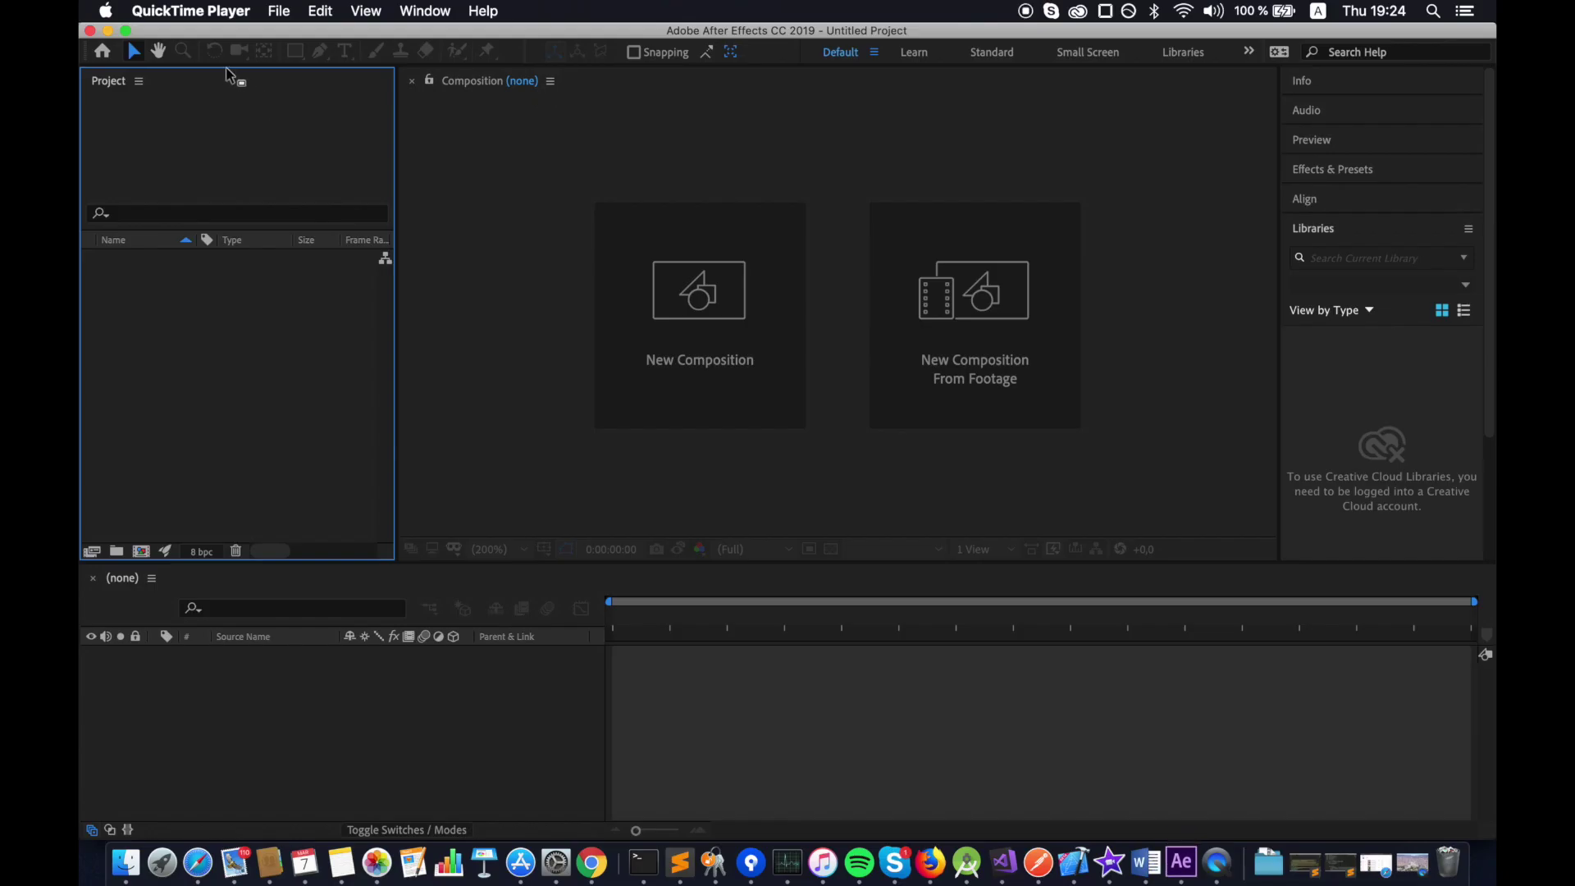
Step: Create a new composition named "Marseille" at 1920 x 1080 px, 60 fps and 30 seconds long
left_click(164, 339)
right_click(165, 339)
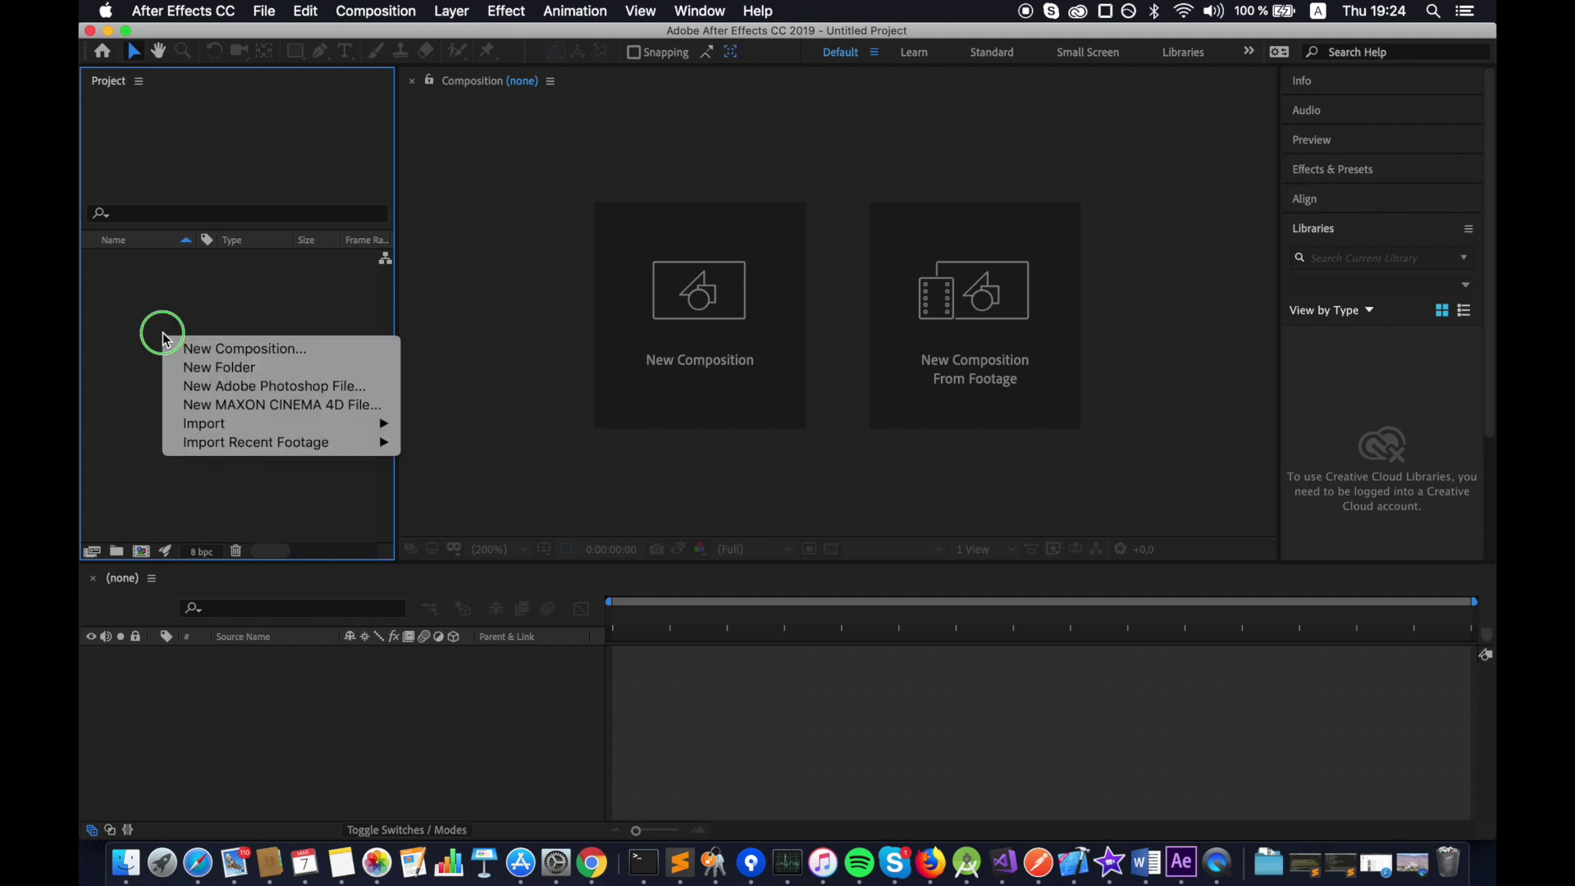
left_click(196, 348)
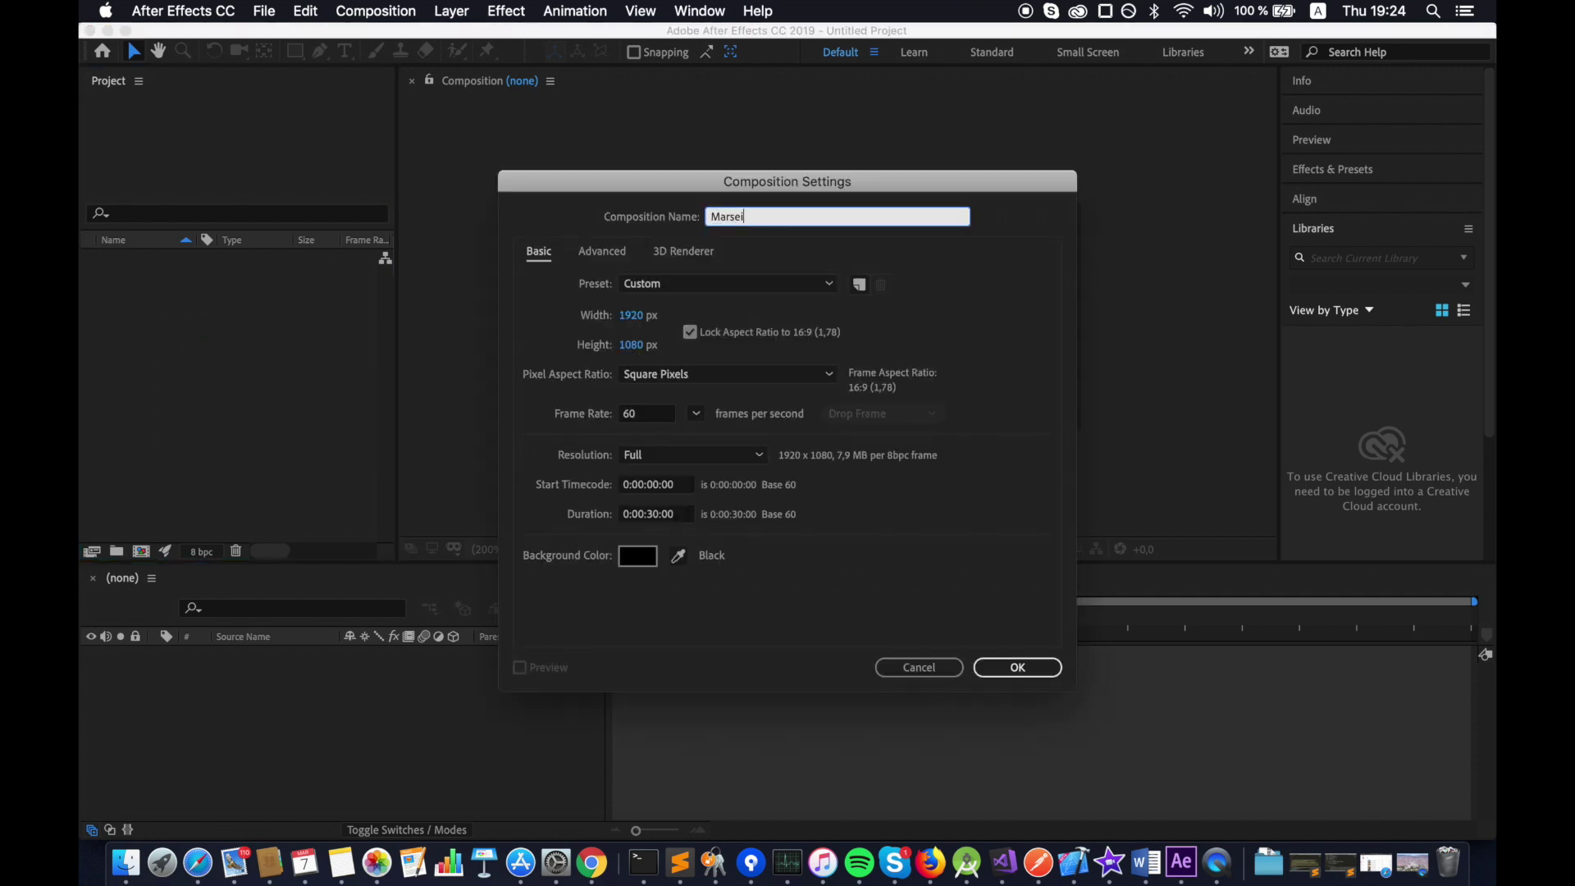
key("Return")
left_click(227, 319)
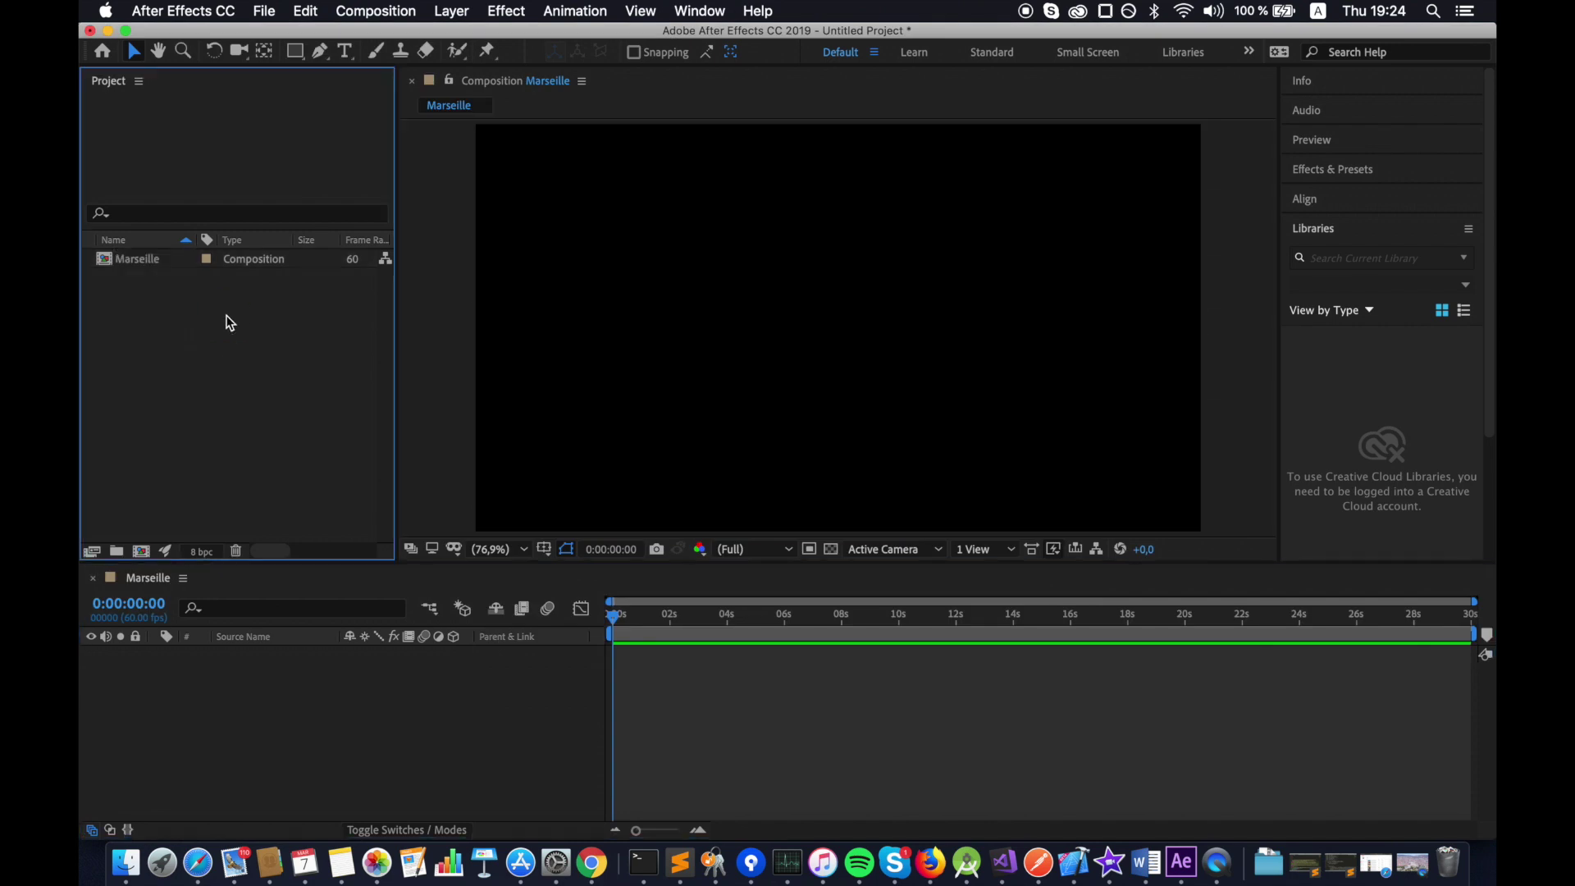
Step: Import the rendered "Marseille Youtube" frames from the footage folder as an ImporterJPEG sequence, selecting Marseille Youtube_1046.jpeg
right_click(145, 300)
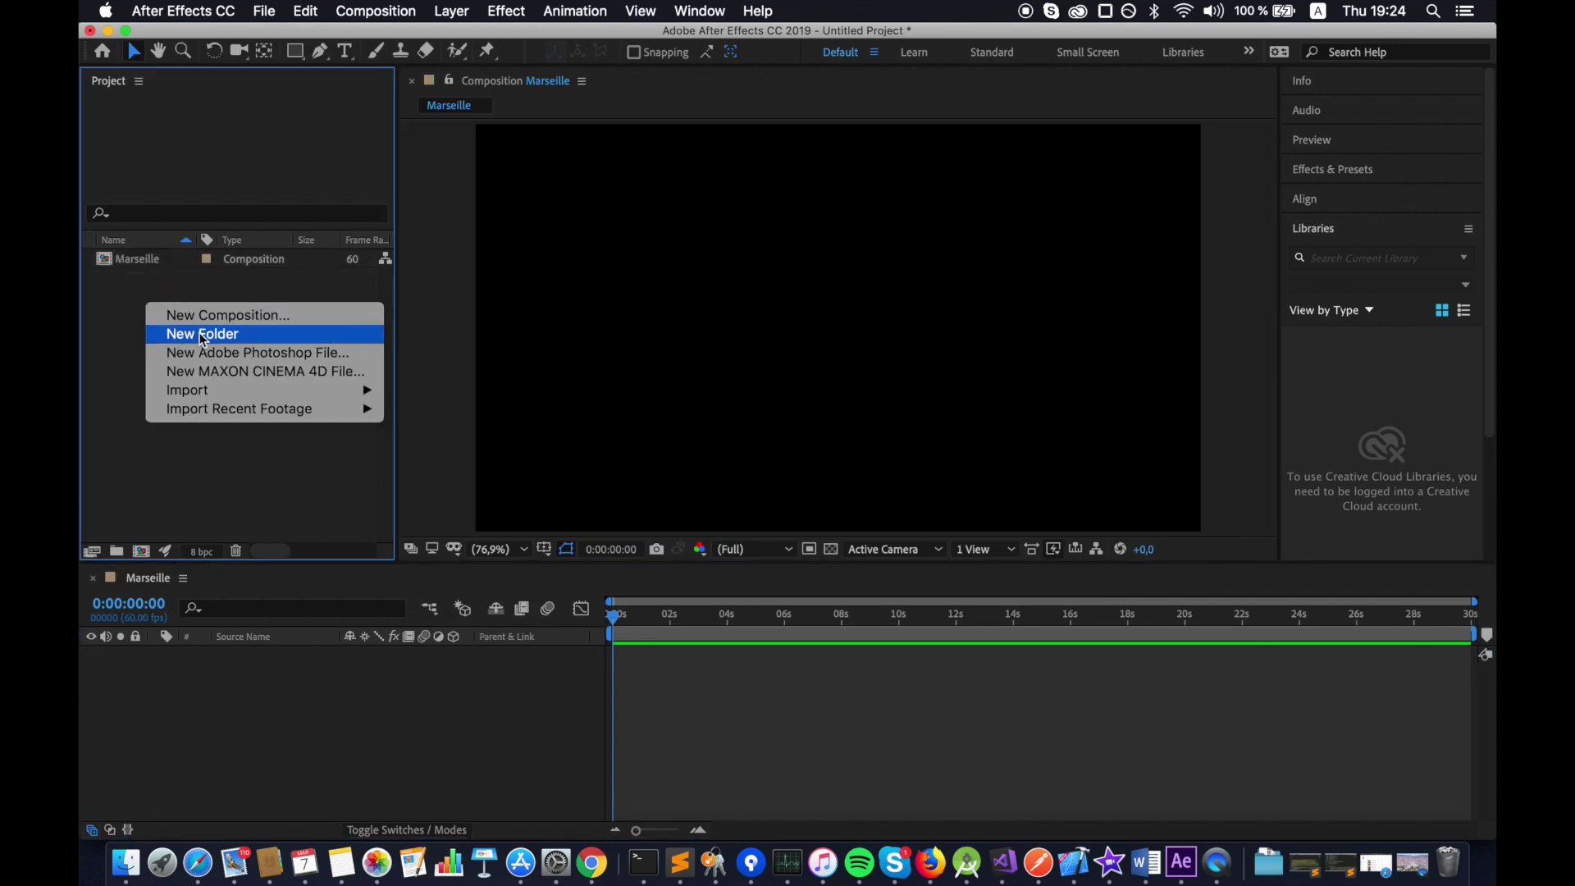
mouse_move(204, 398)
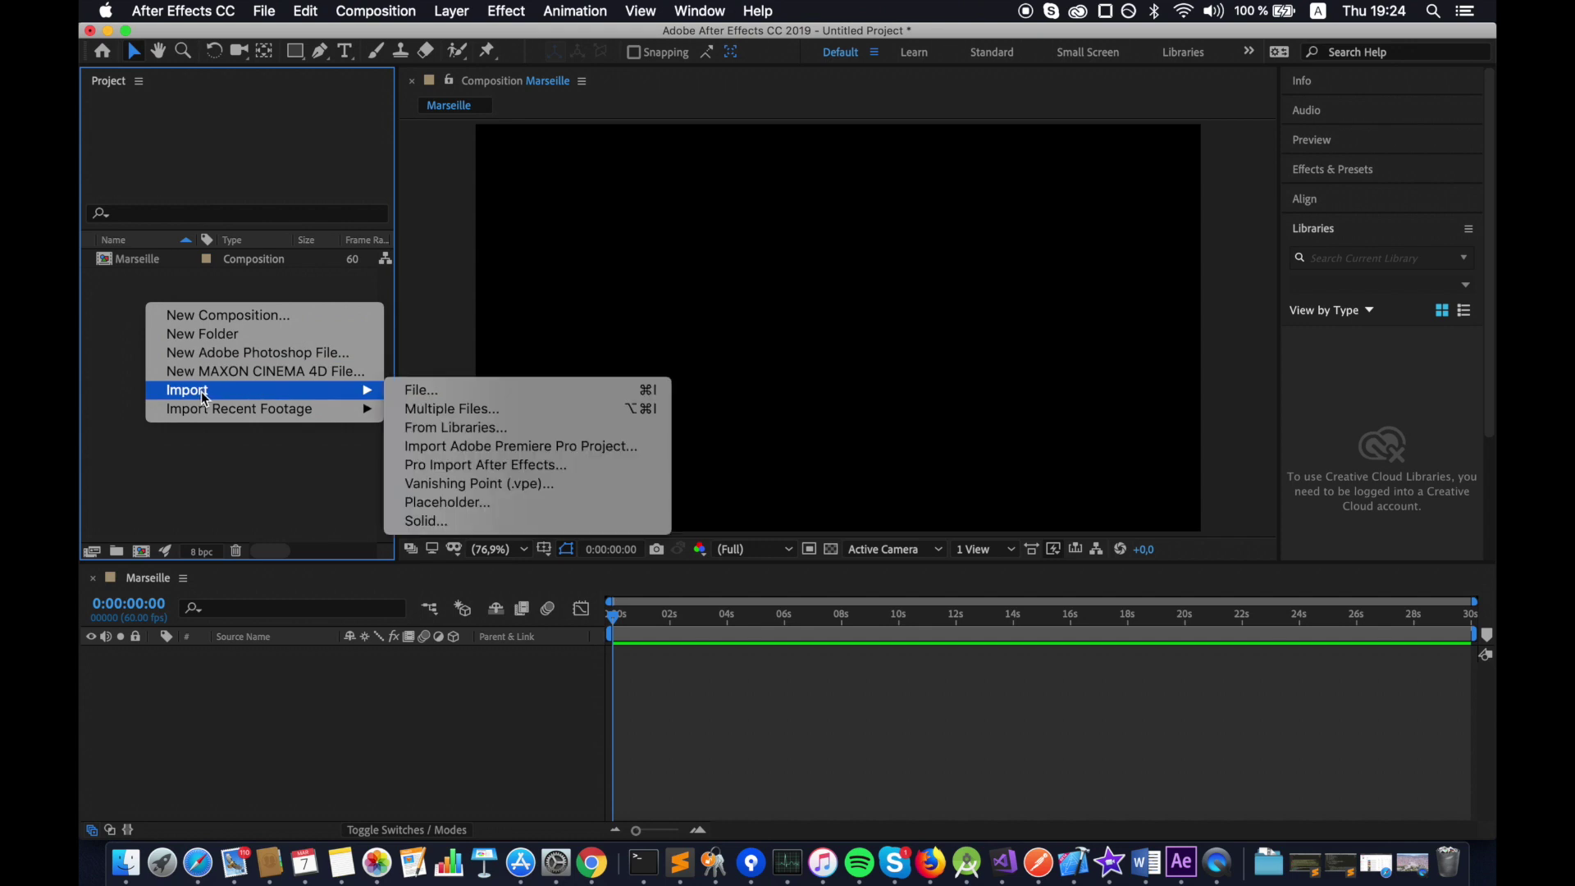
left_click(418, 391)
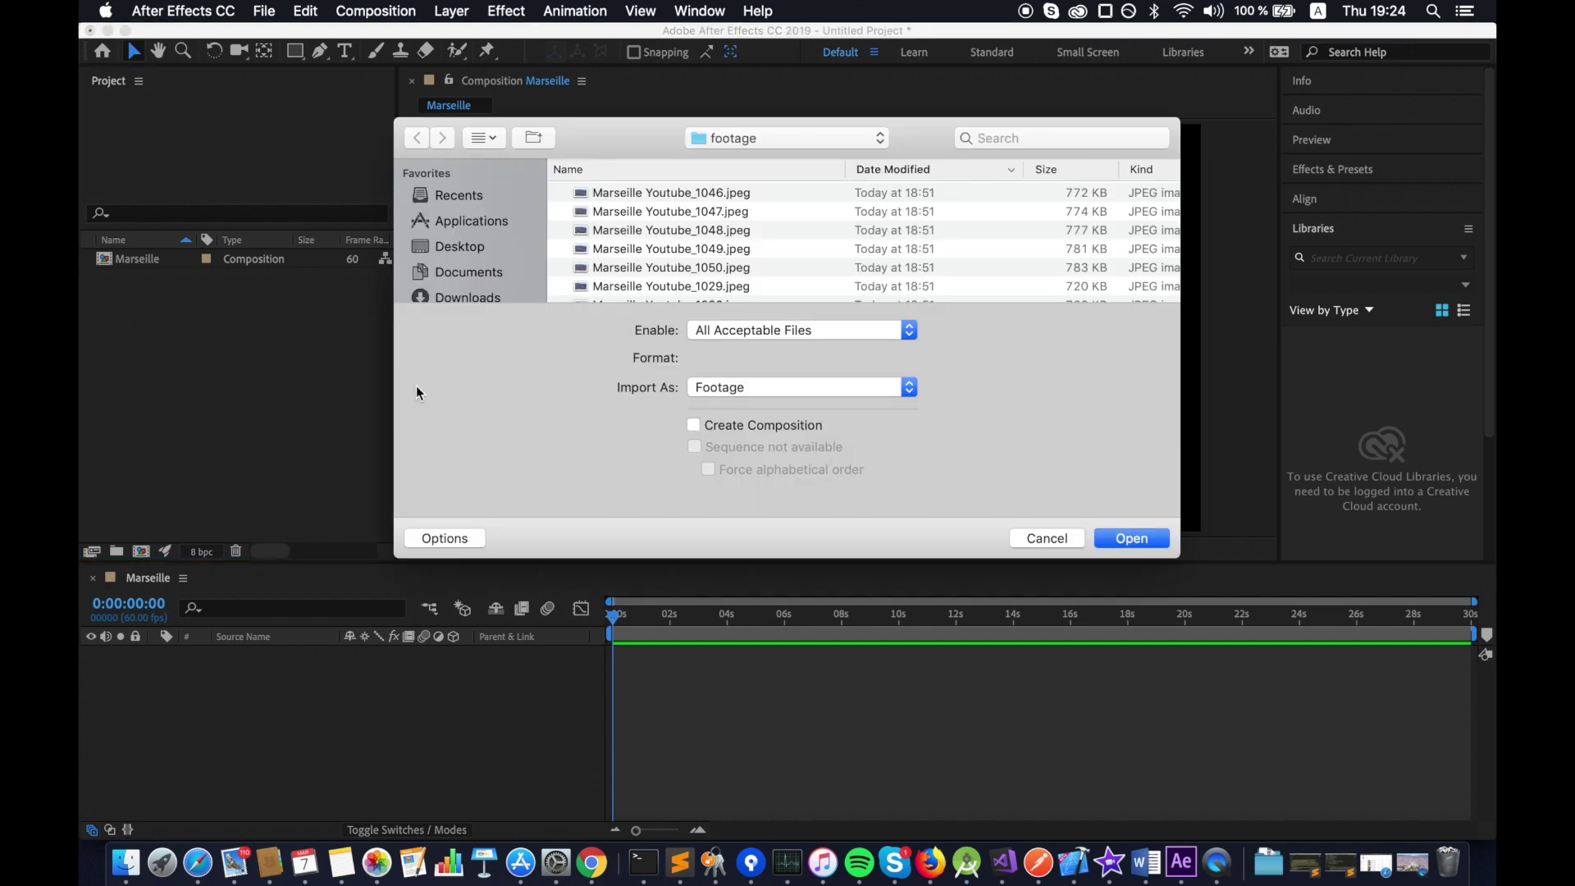
left_click(684, 192)
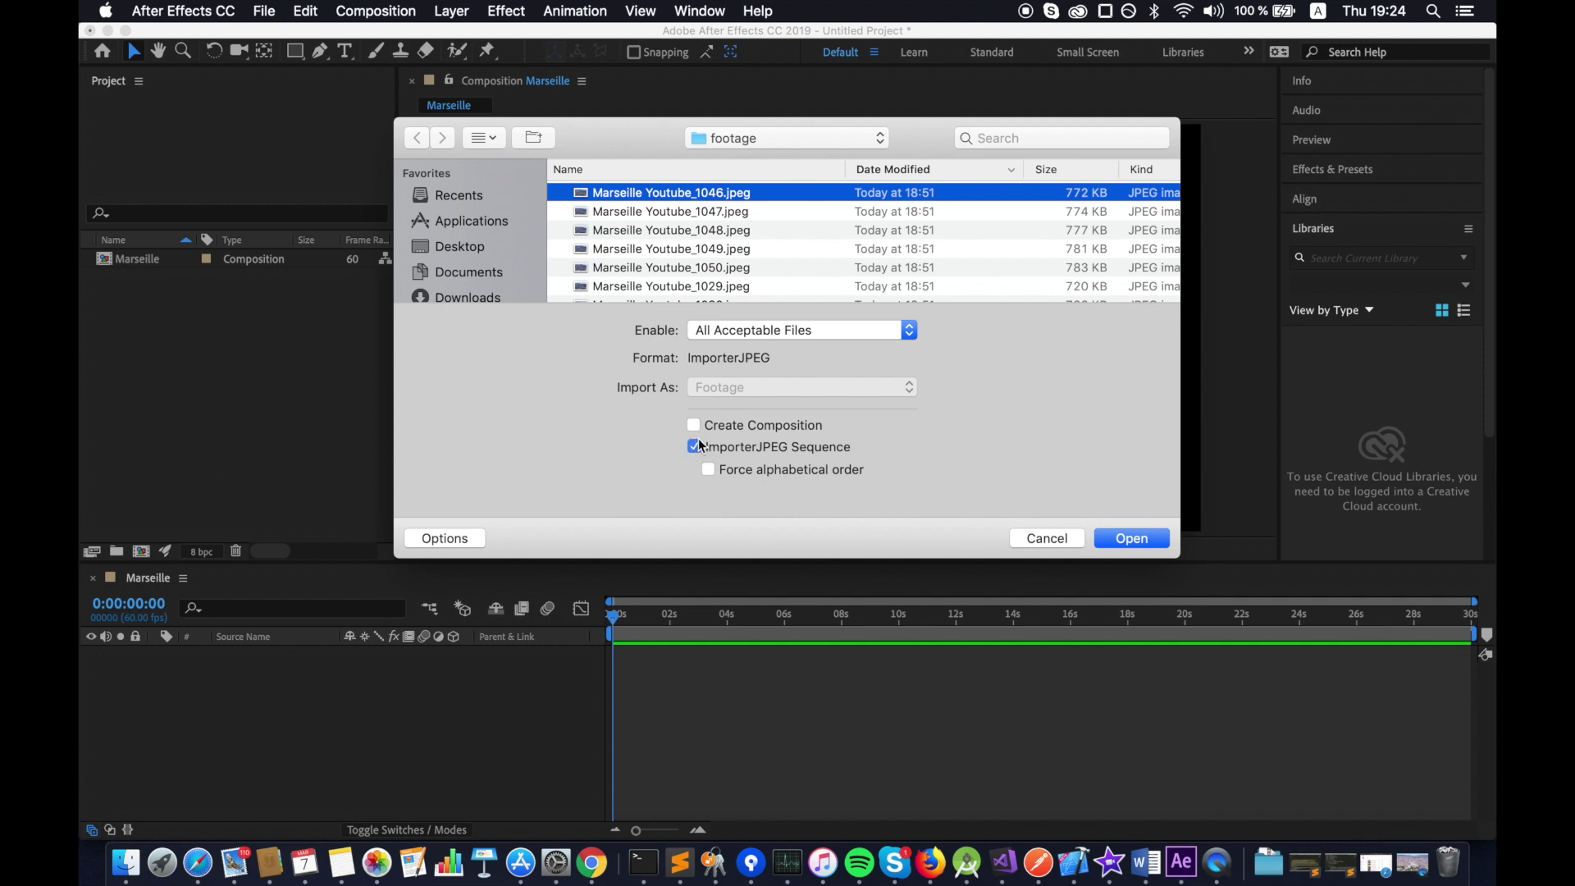
left_click(1132, 538)
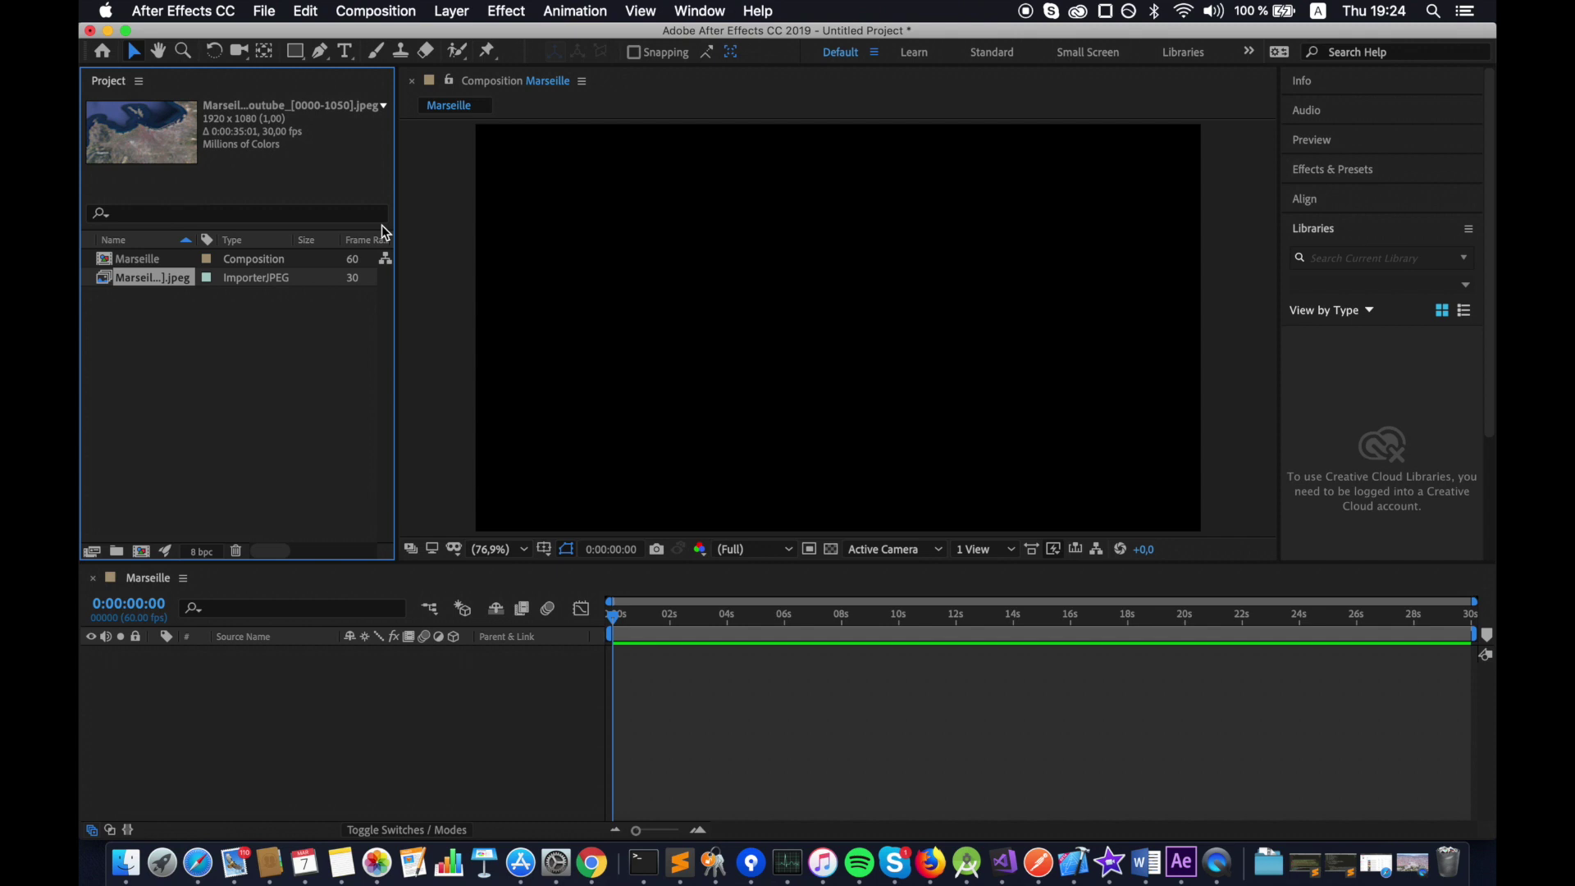
Step: Add the imported Marseille Youtube JPEG sequence to the Marseille composition's timeline as a layer
left_click(348, 283)
left_click(348, 282)
left_click_drag(137, 278, 306, 729)
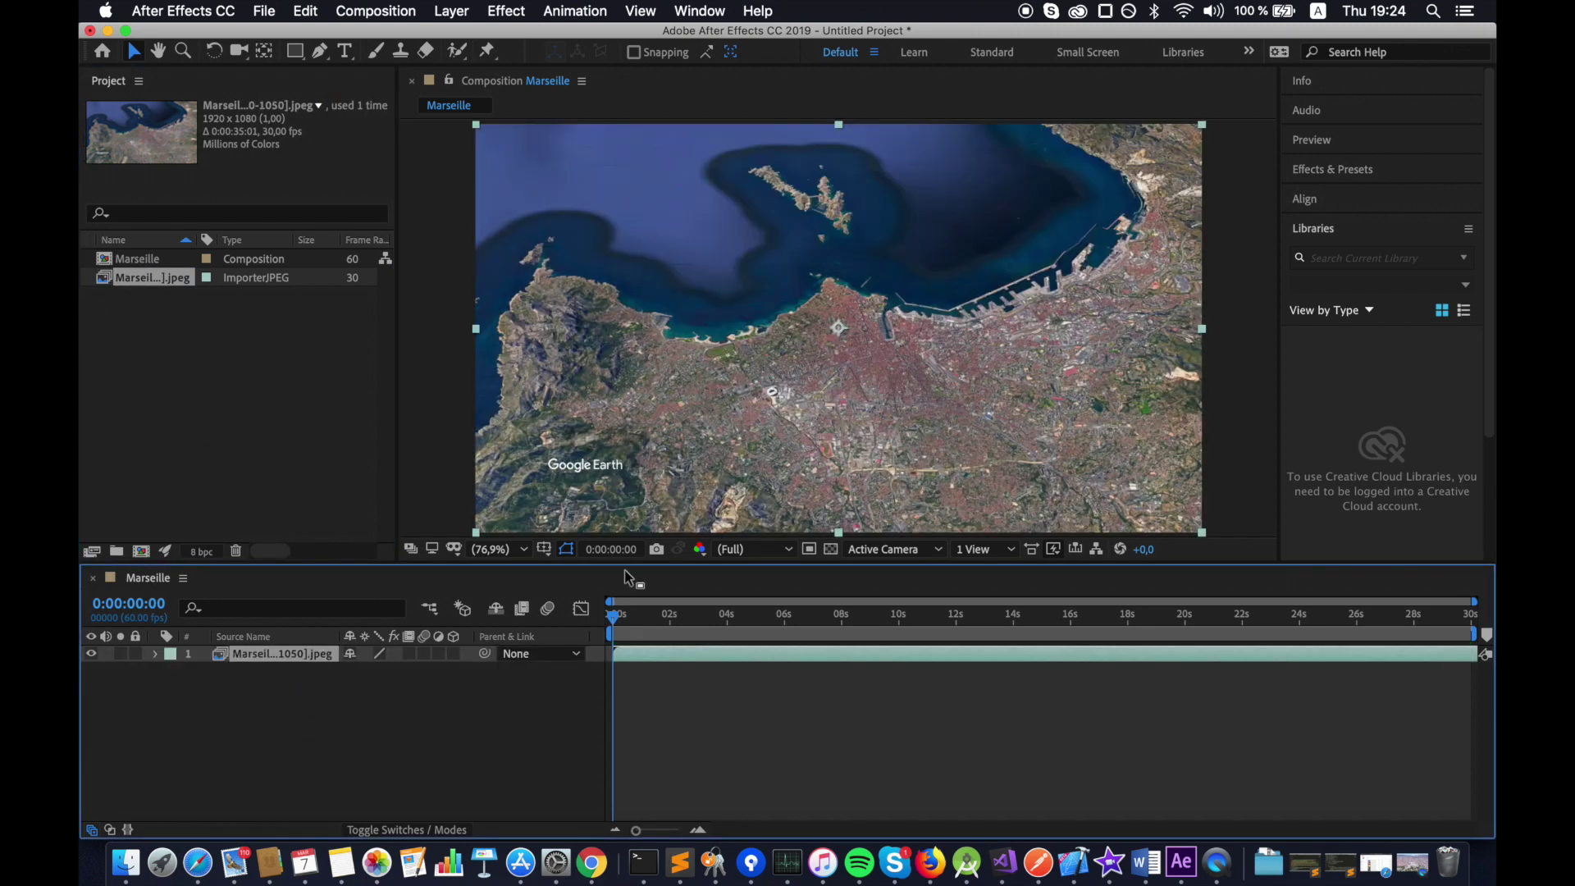